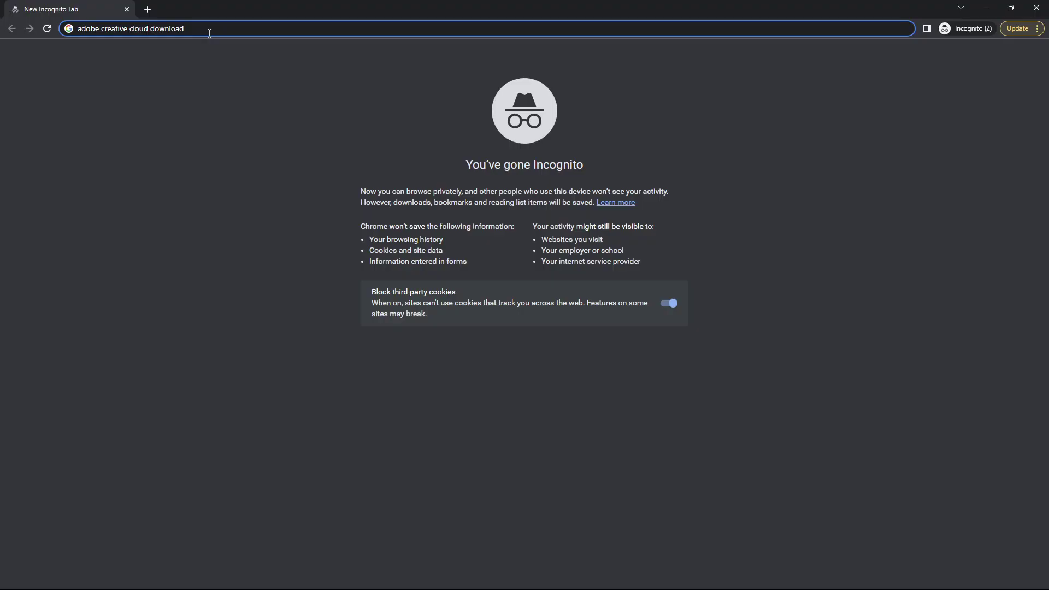
Search for the Creative Cloud download and go from Adobe's sponsored result to the Adobe ID sign-in page.
key(Return)
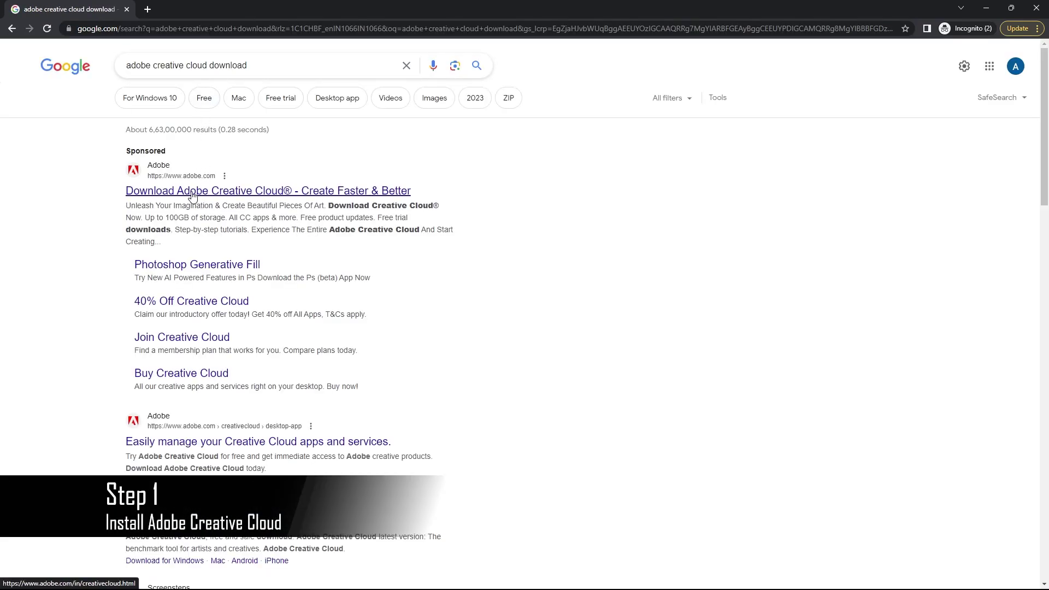
click(193, 191)
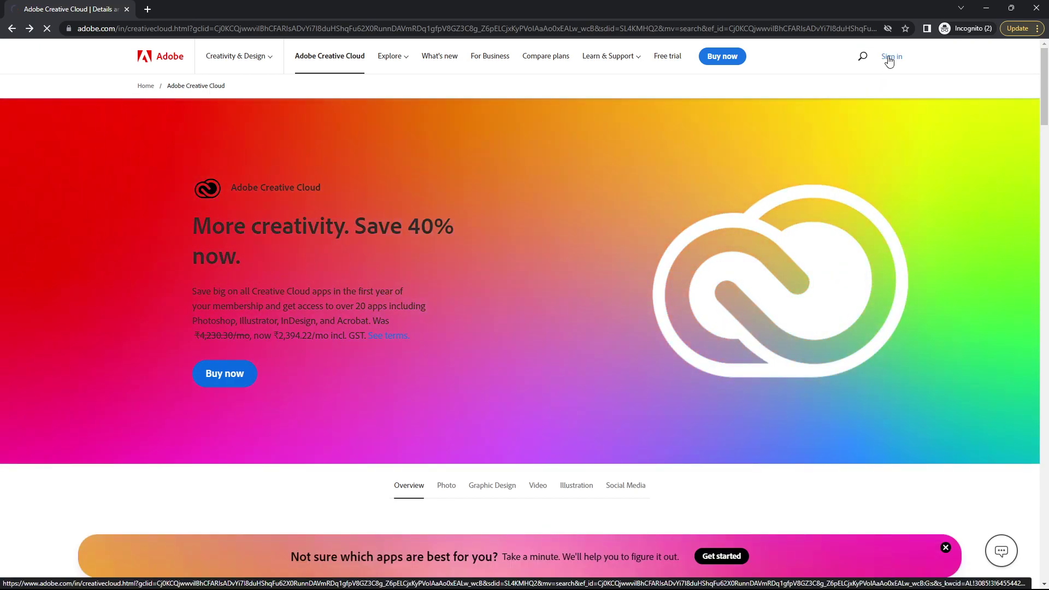
click(889, 58)
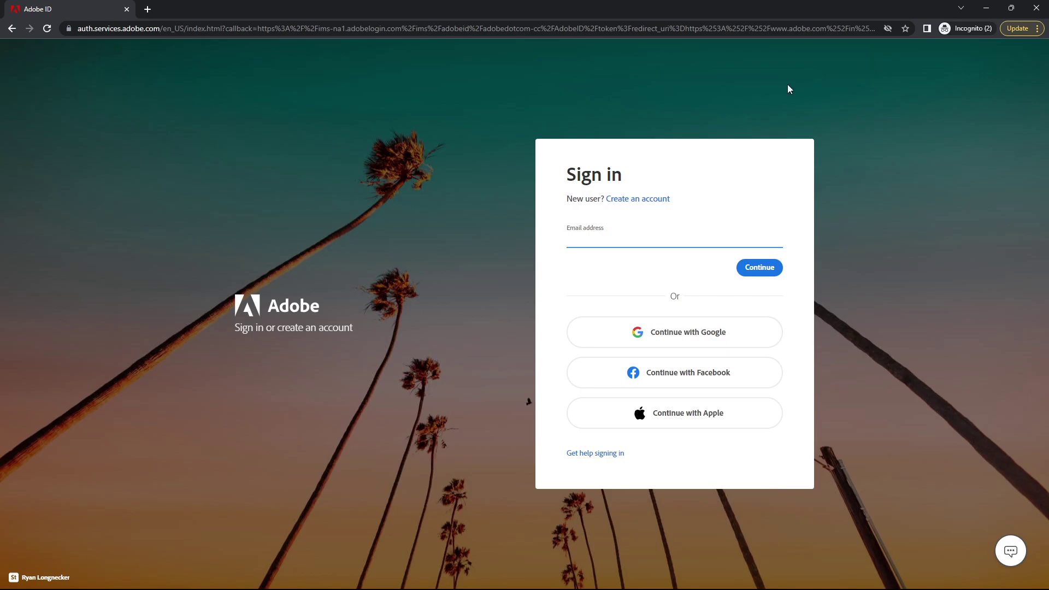
Start a new Adobe account, submit its email and password, and begin entering the first name.
click(655, 203)
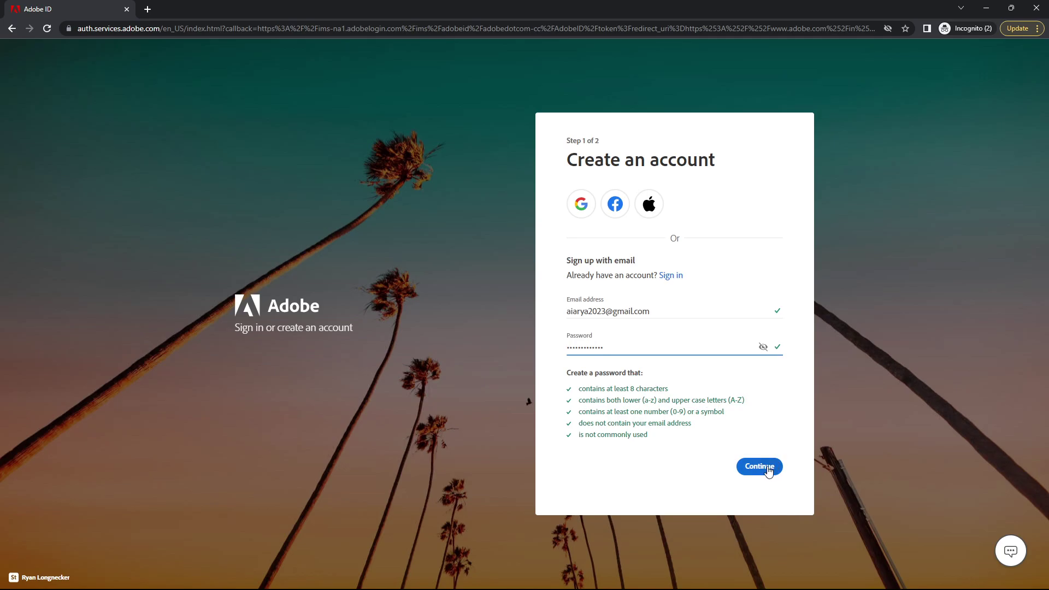
click(759, 466)
click(647, 249)
text(A)
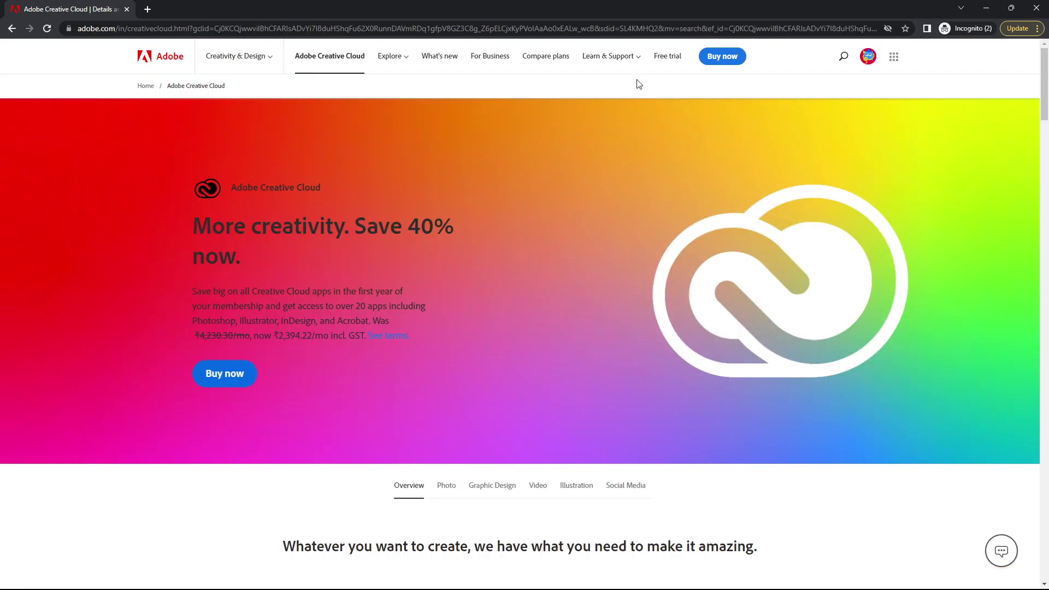
Choose the Creative Cloud All Apps teams free trial and begin entering the business email.
click(664, 64)
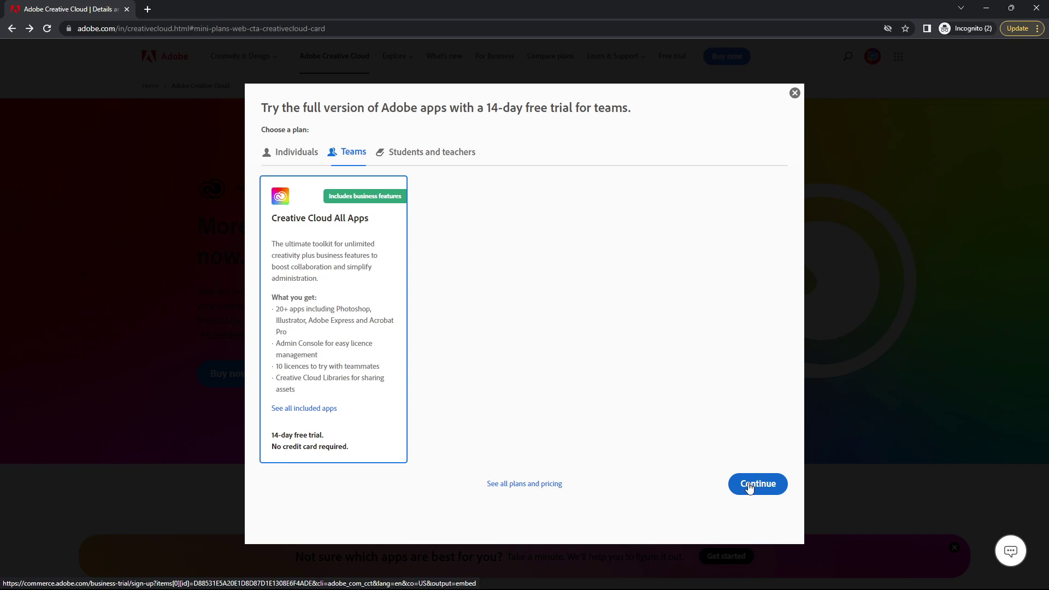
click(750, 488)
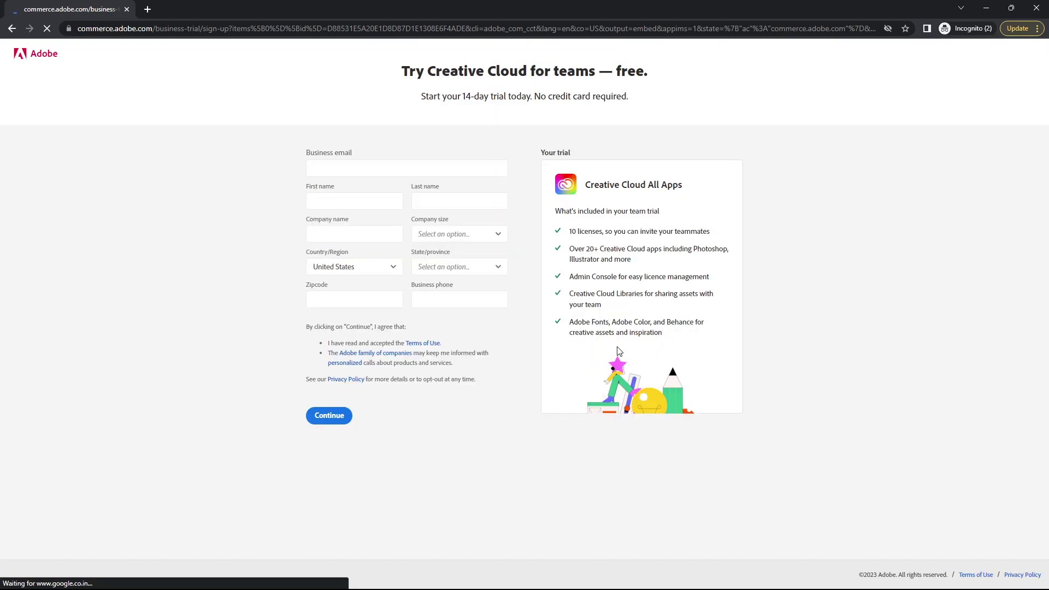
click(382, 171)
text(a)
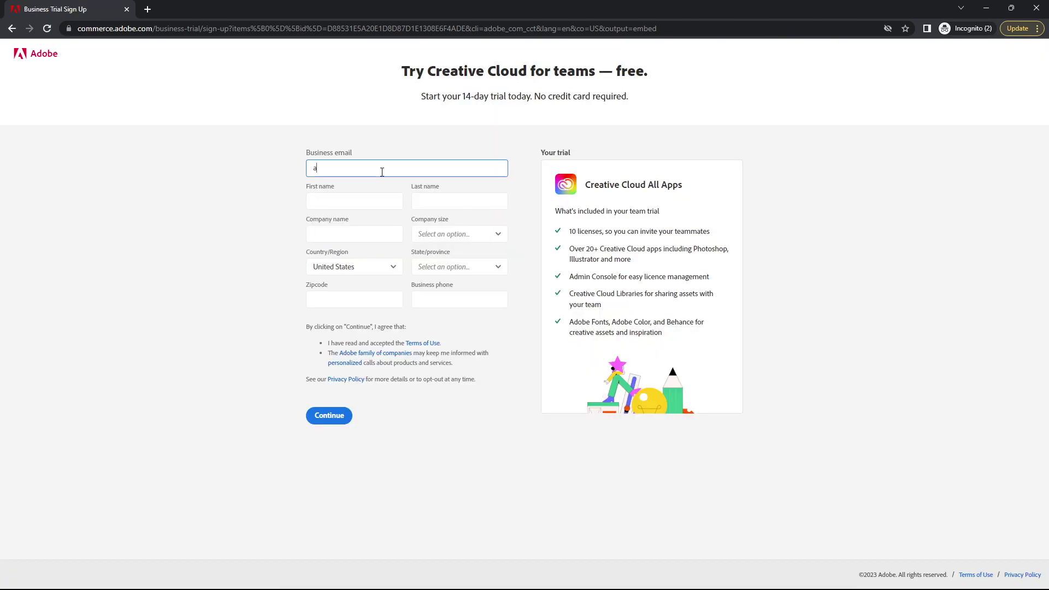
text(ia)
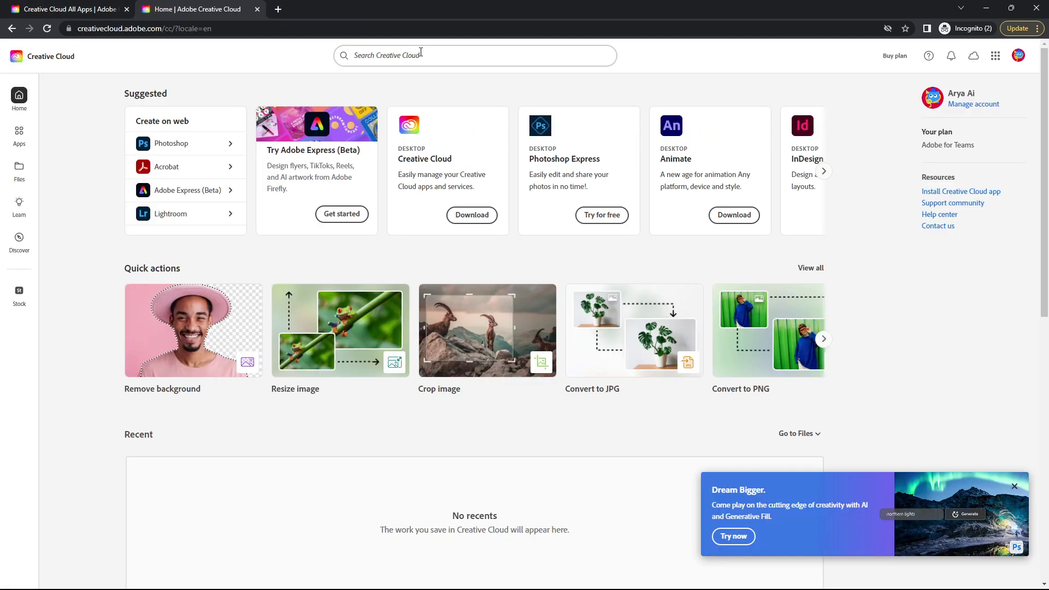
Search Creative Cloud for 'photoshop' and open the Photoshop (Beta) Generative Fill page.
click(421, 56)
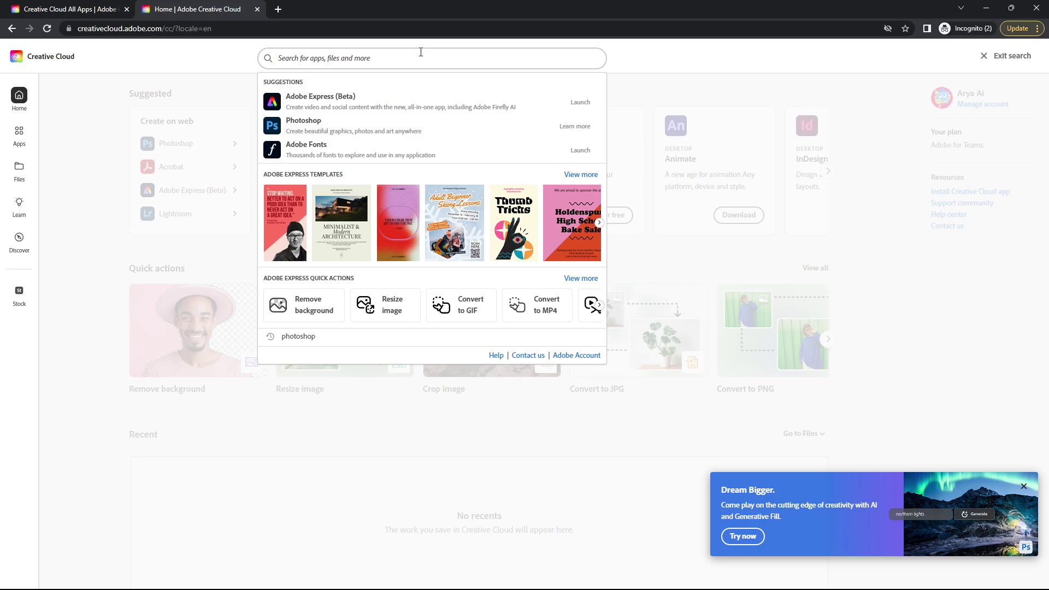
text(photo)
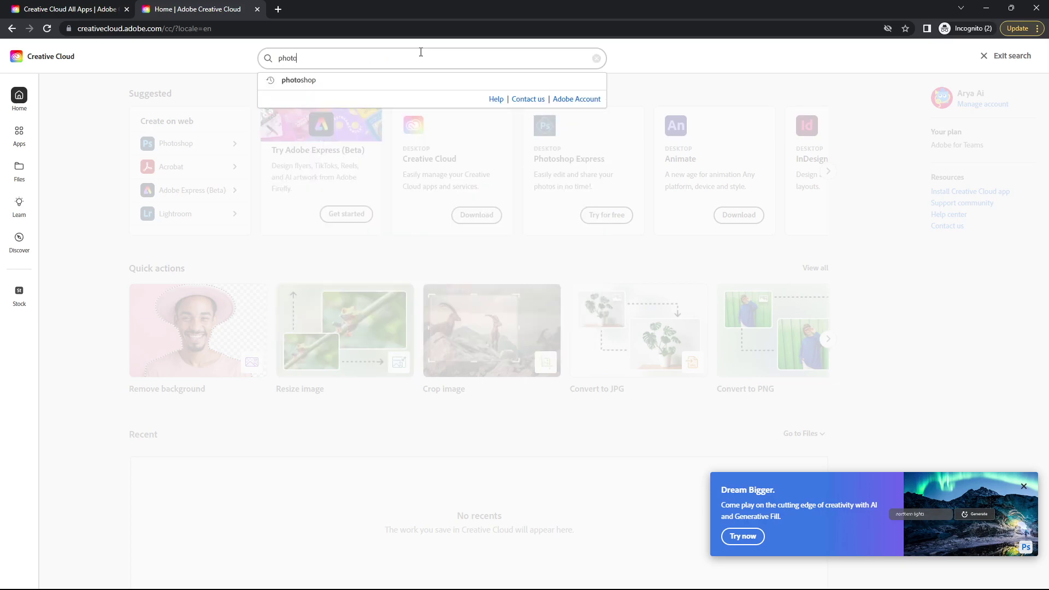
text(shop)
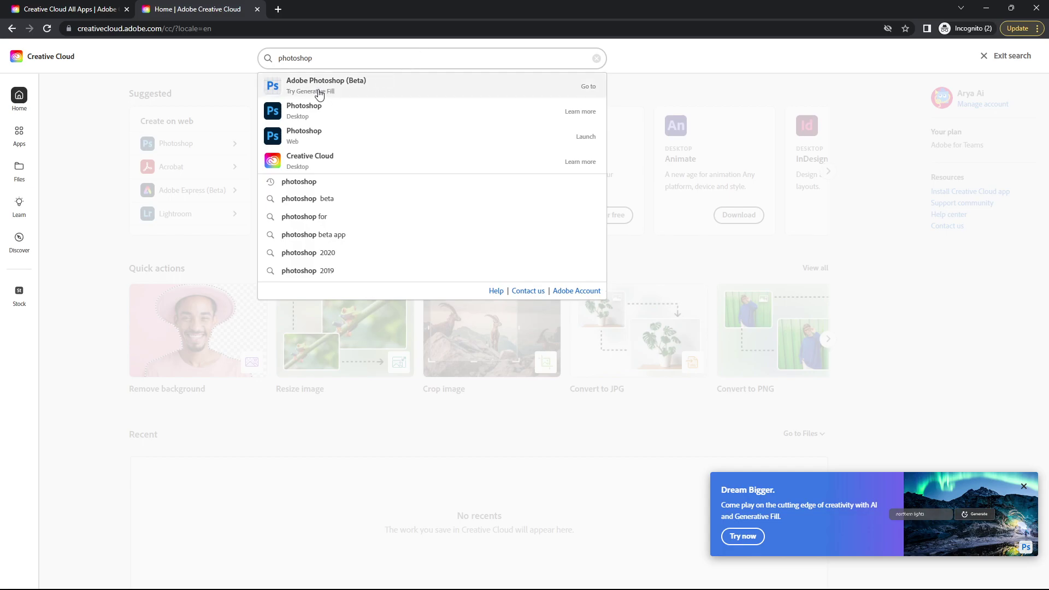
click(337, 83)
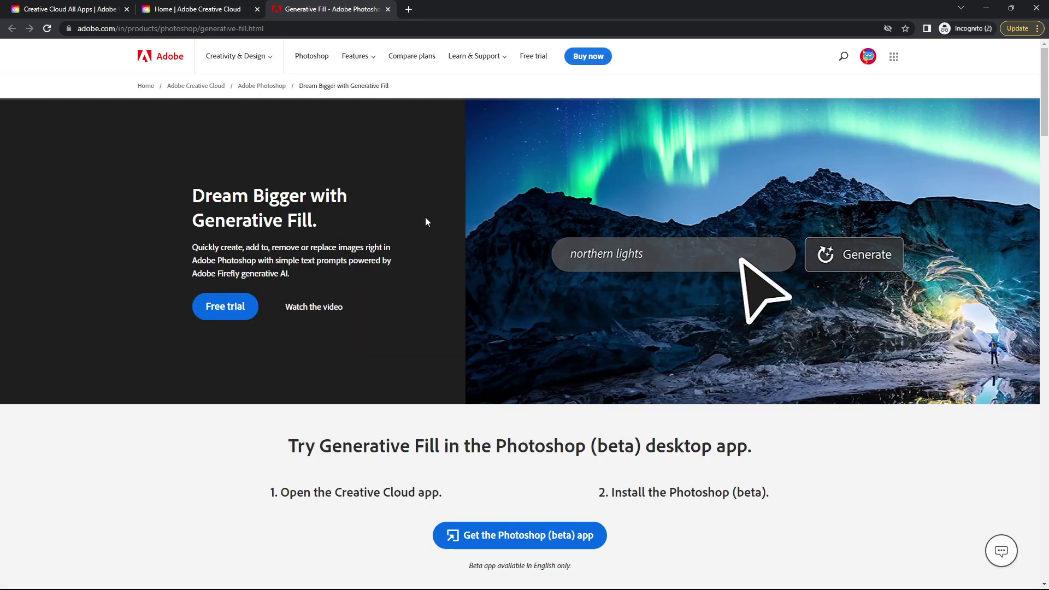
scroll(465, 312, down, 2)
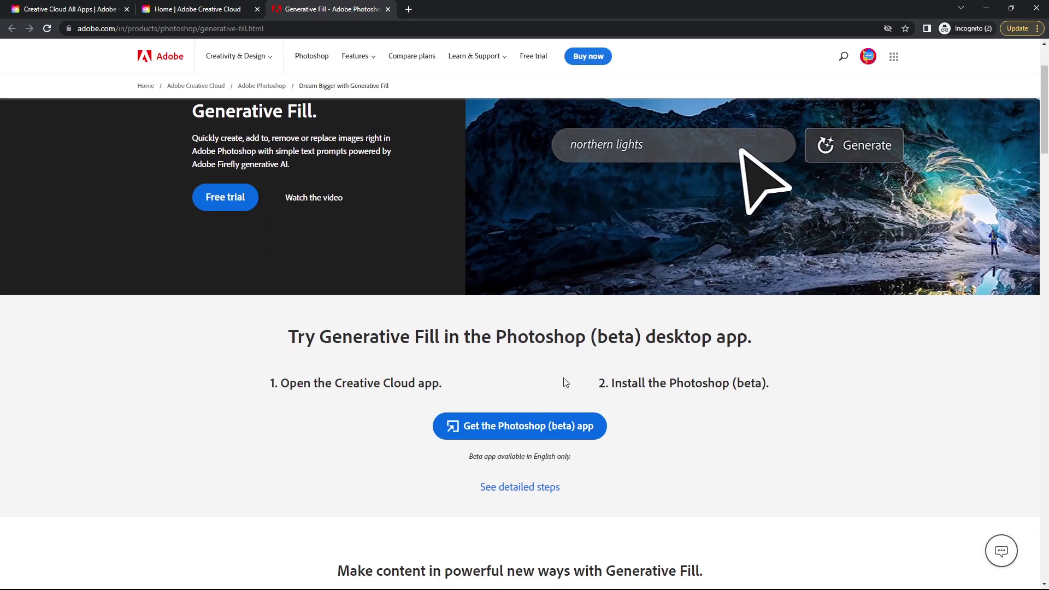
Get the Photoshop (beta) app and install Creative Cloud Desktop from the downloaded installer.
click(533, 427)
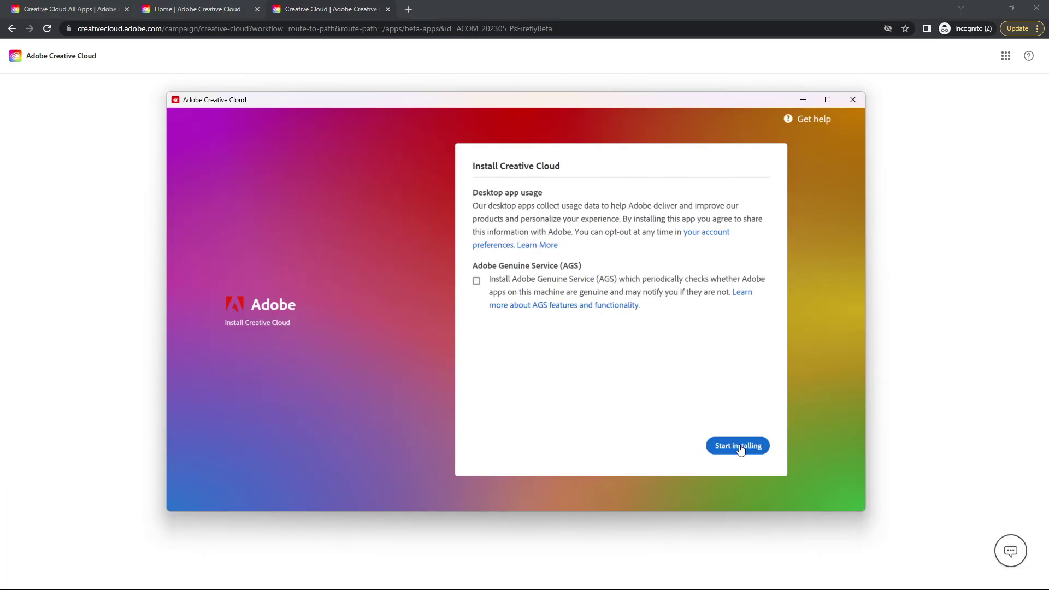
click(740, 447)
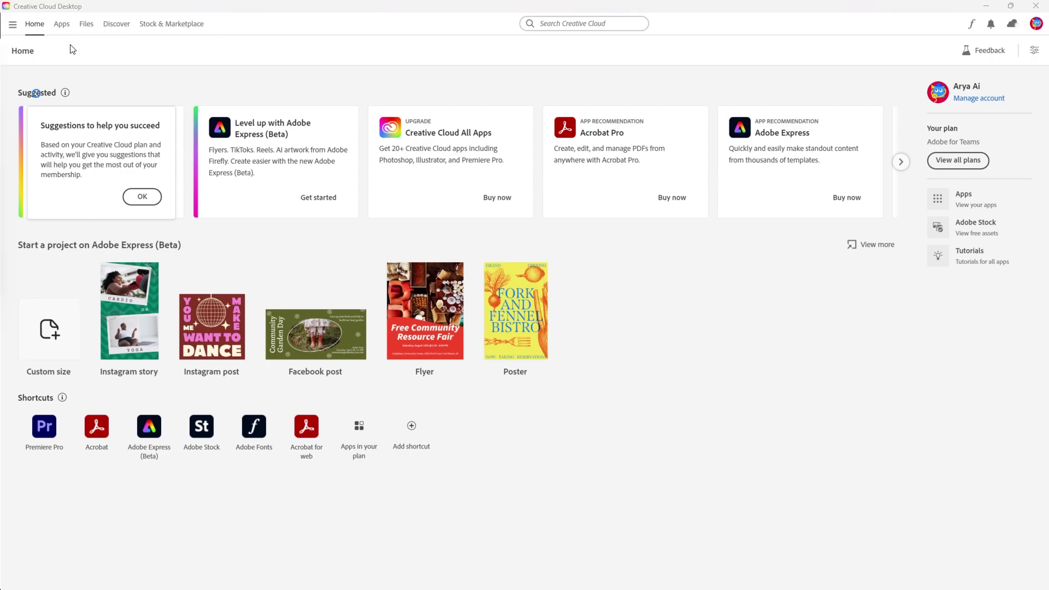
Install Photoshop (Beta) from the Beta apps list in Creative Cloud Desktop and launch it.
click(62, 25)
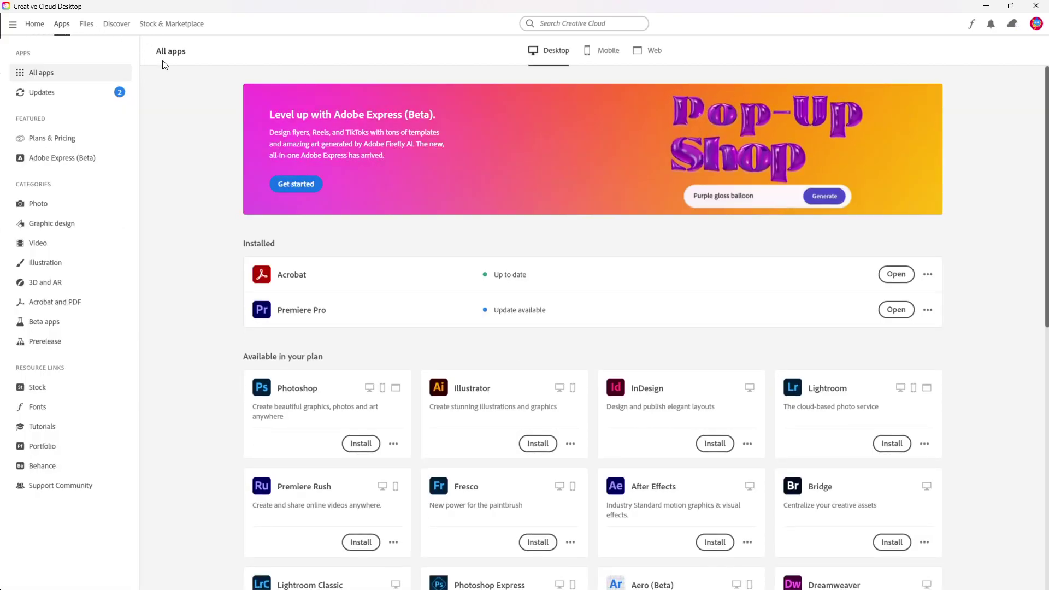
click(35, 327)
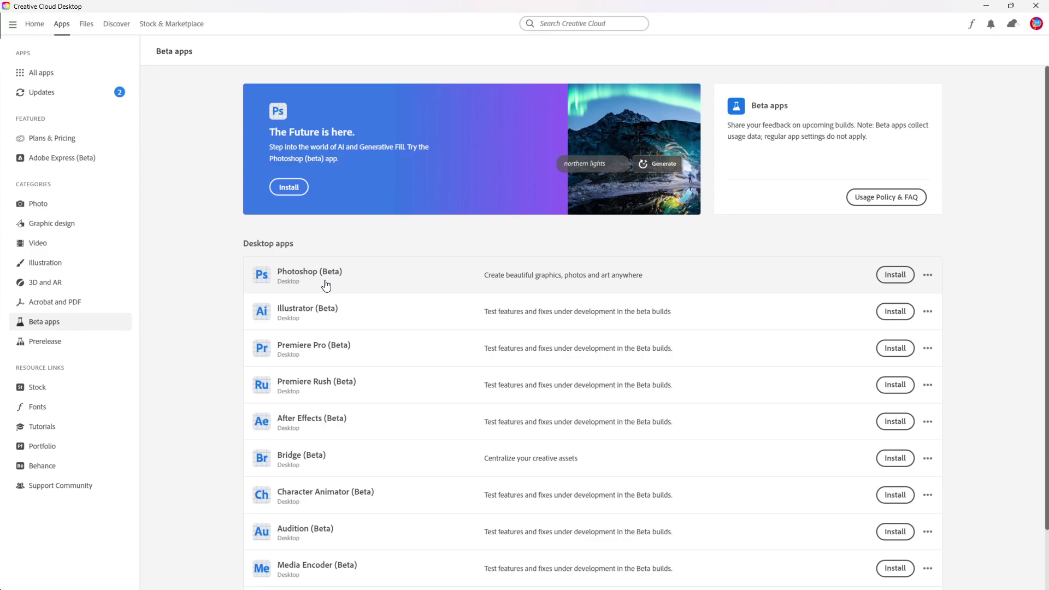
click(886, 279)
click(892, 279)
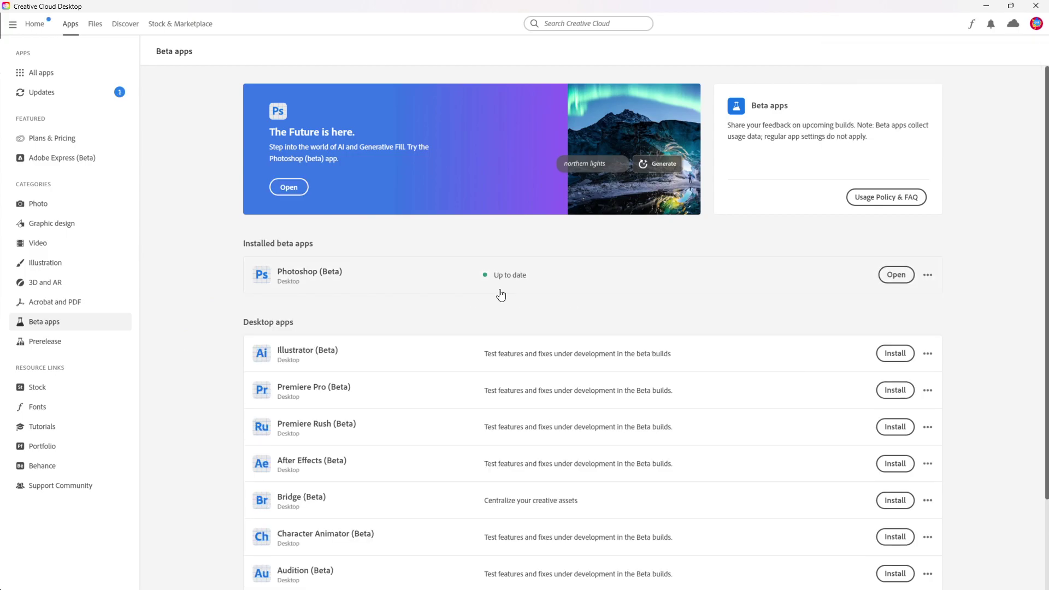
click(893, 276)
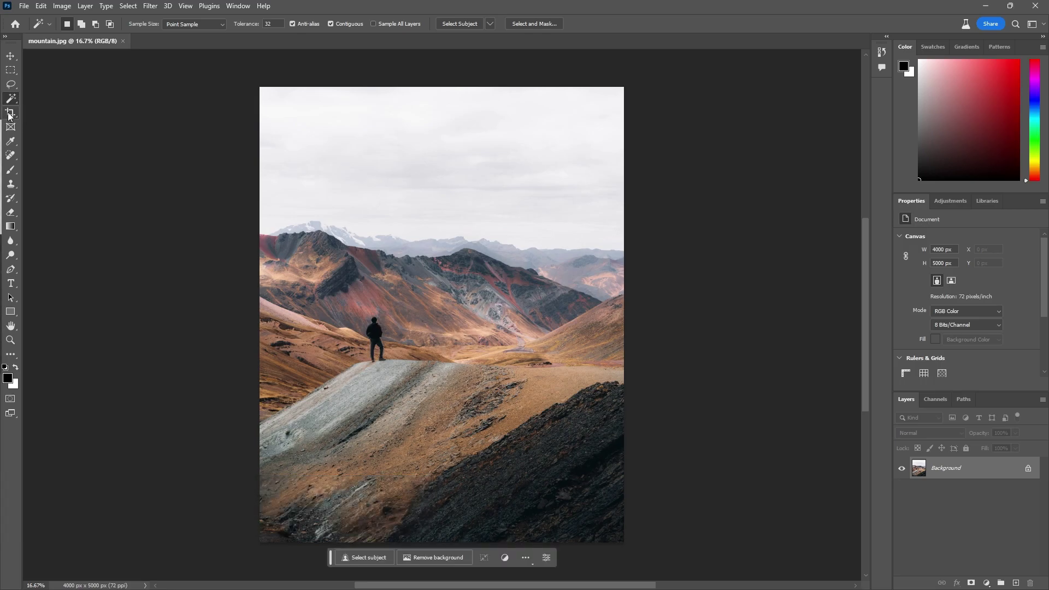
Crop outward on the left to widen the mountain.jpg canvas to 6003 × 5000 px.
click(10, 113)
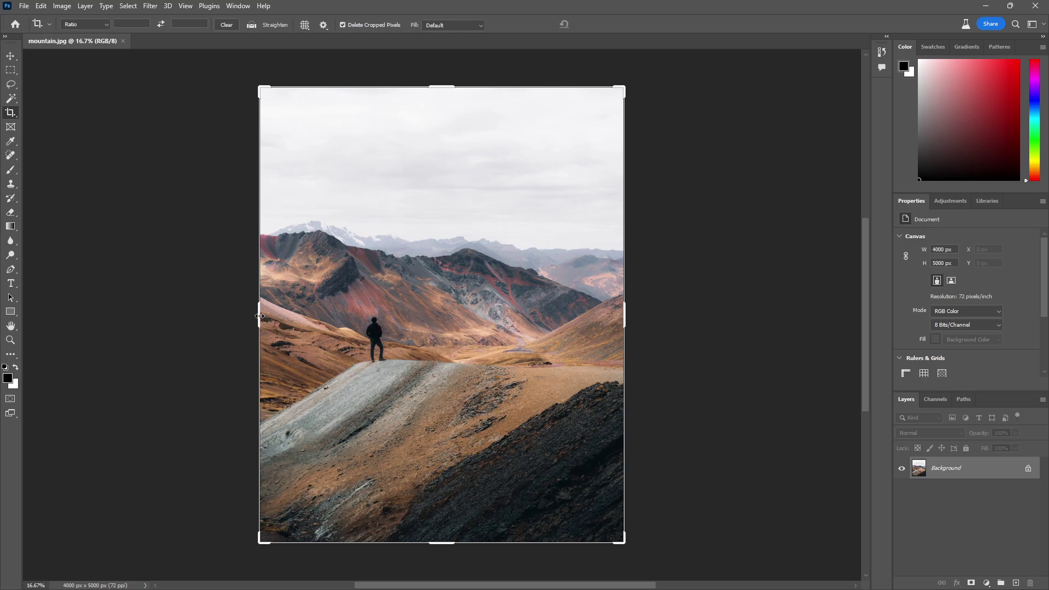
drag(260, 316, 171, 324)
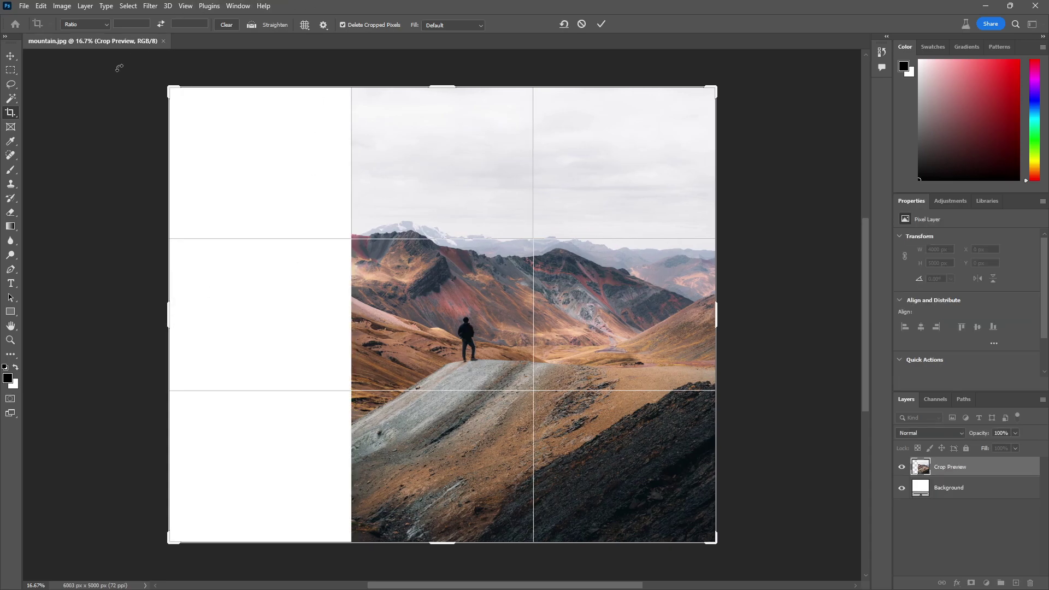
click(12, 74)
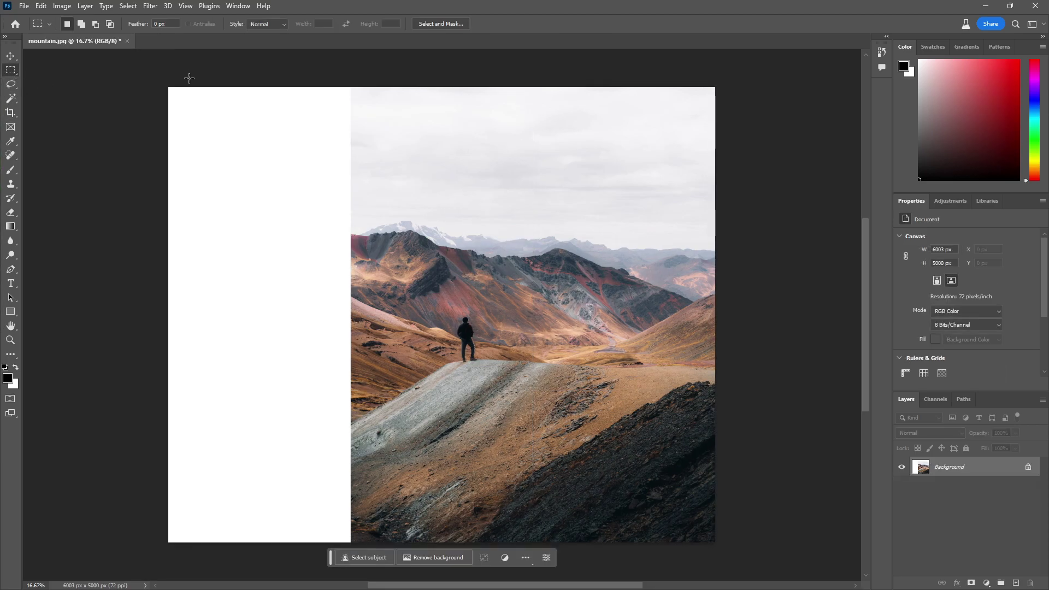
Select the blank left strip and fill it via Generative Fill with no prompt, keeping variation 3.
mouse_move(167, 86)
mouse_down()
mouse_move(340, 545)
mouse_move(351, 545)
mouse_up()
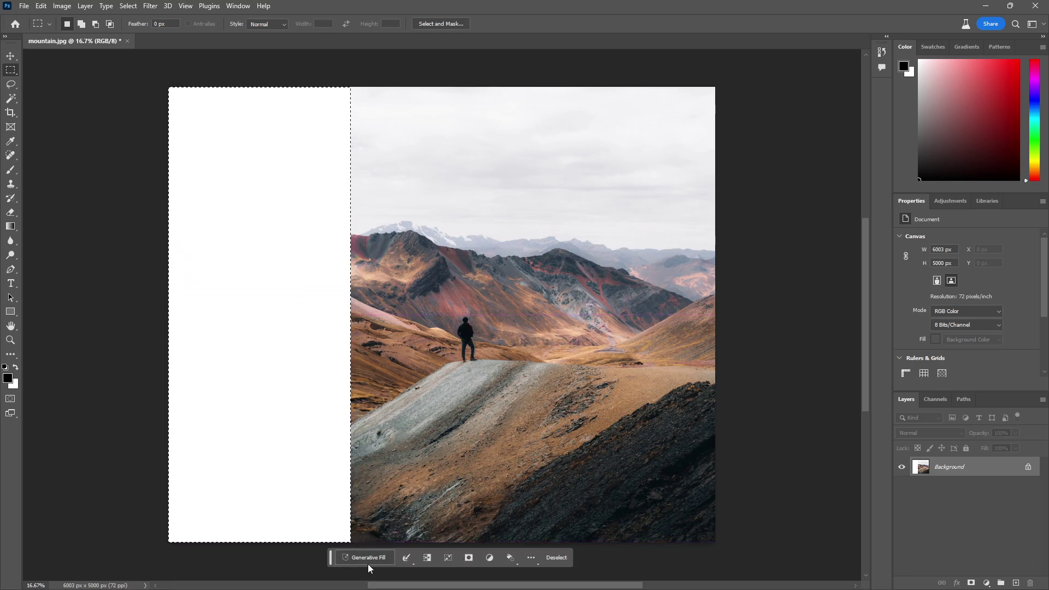
click(366, 558)
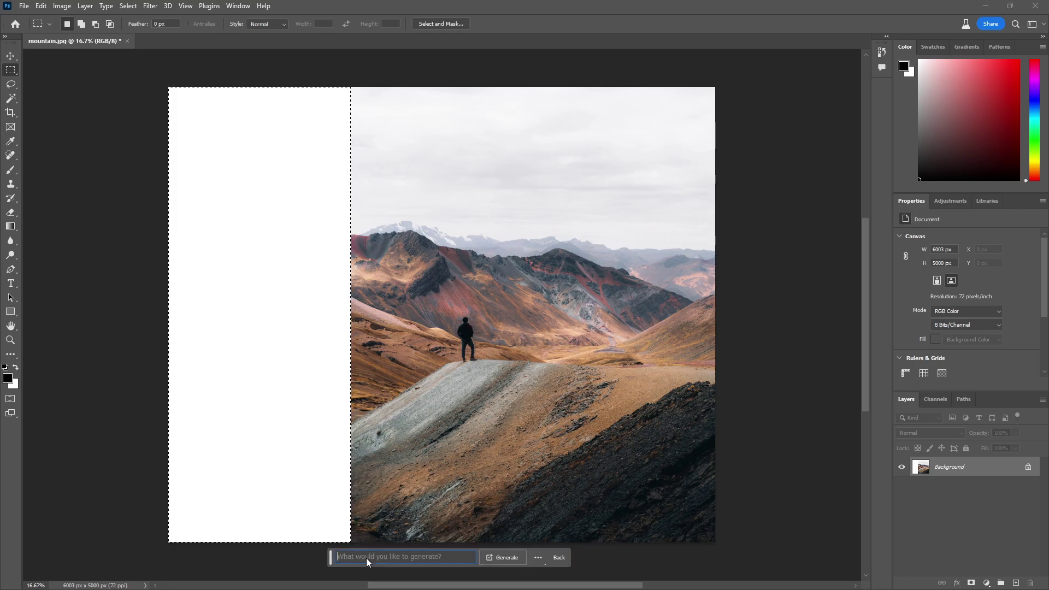
click(503, 557)
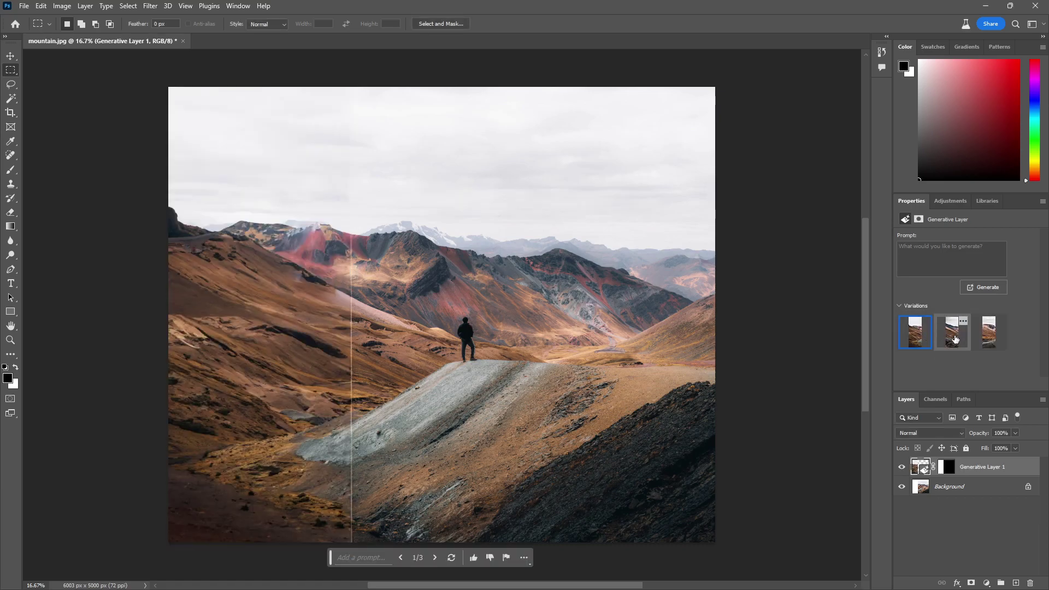
click(955, 339)
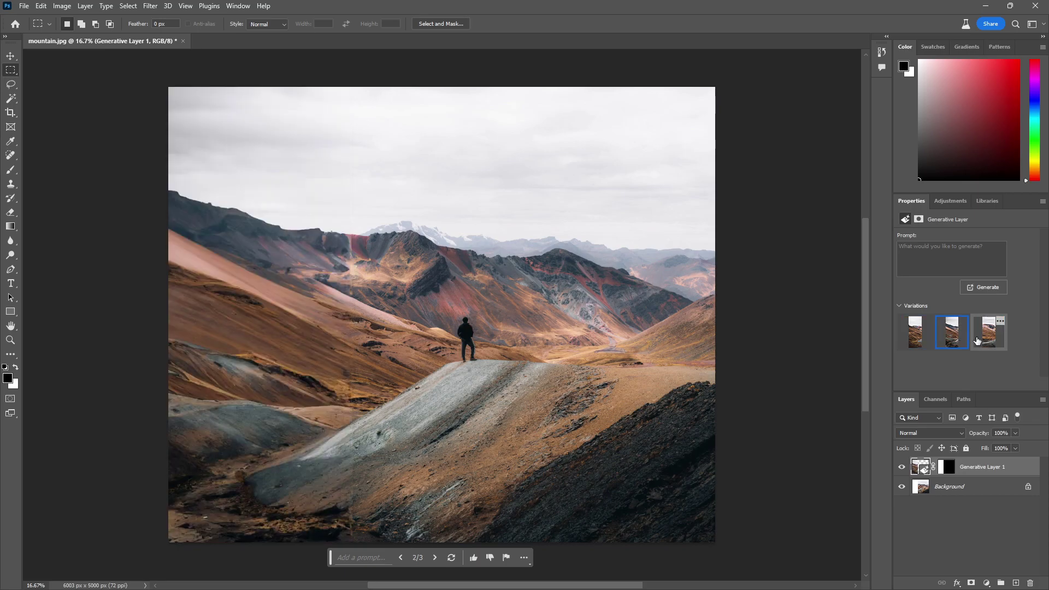
click(983, 340)
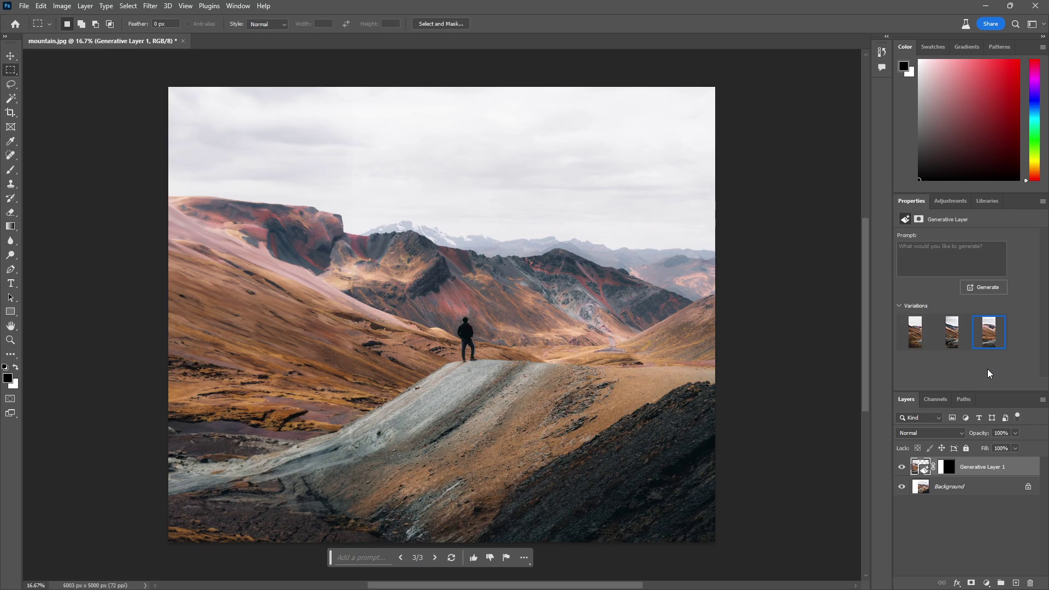
key(l)
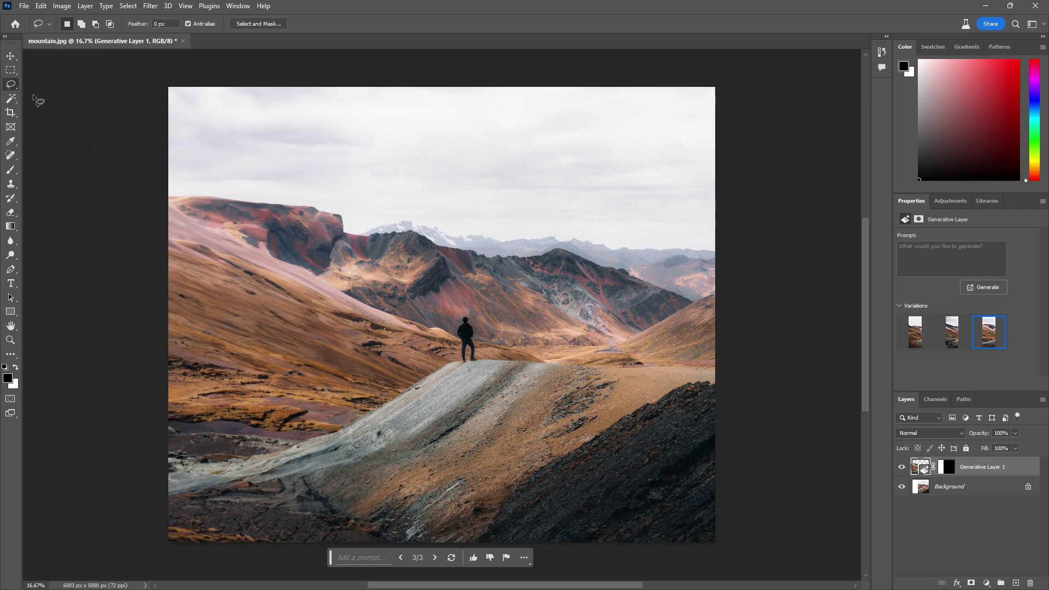
Lasso the ridge right of the hiker and generate a 'black motorbike', keeping variation 1.
drag(624, 323, 619, 319)
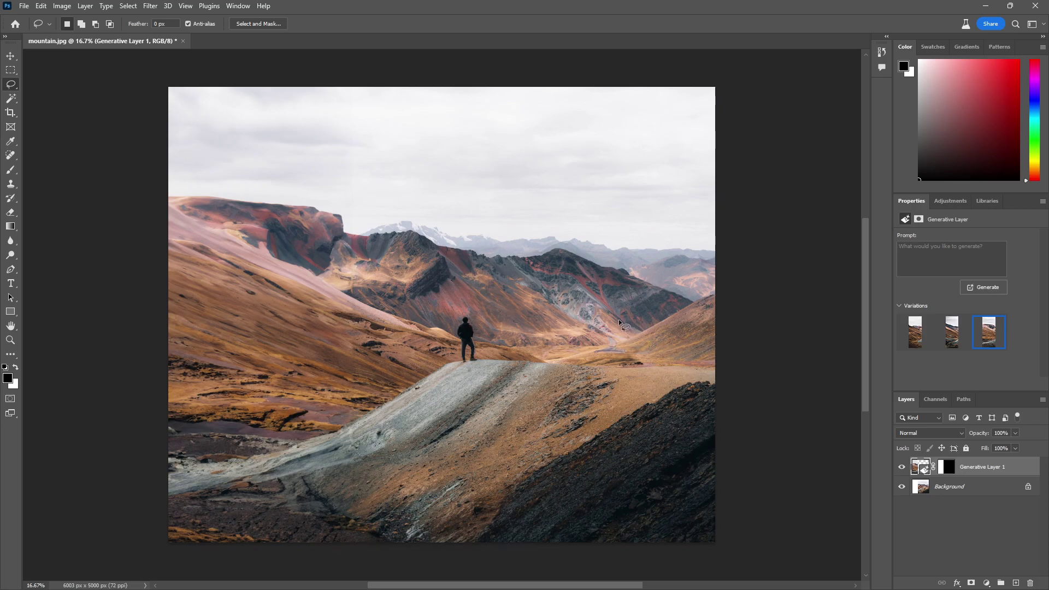
drag(562, 342, 616, 307)
drag(616, 307, 570, 350)
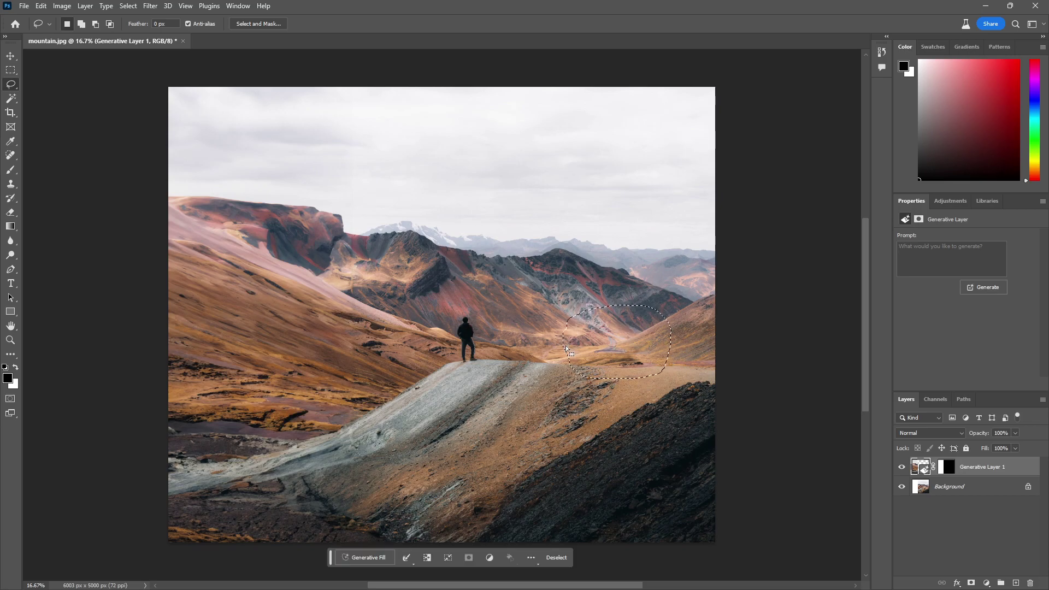
click(369, 556)
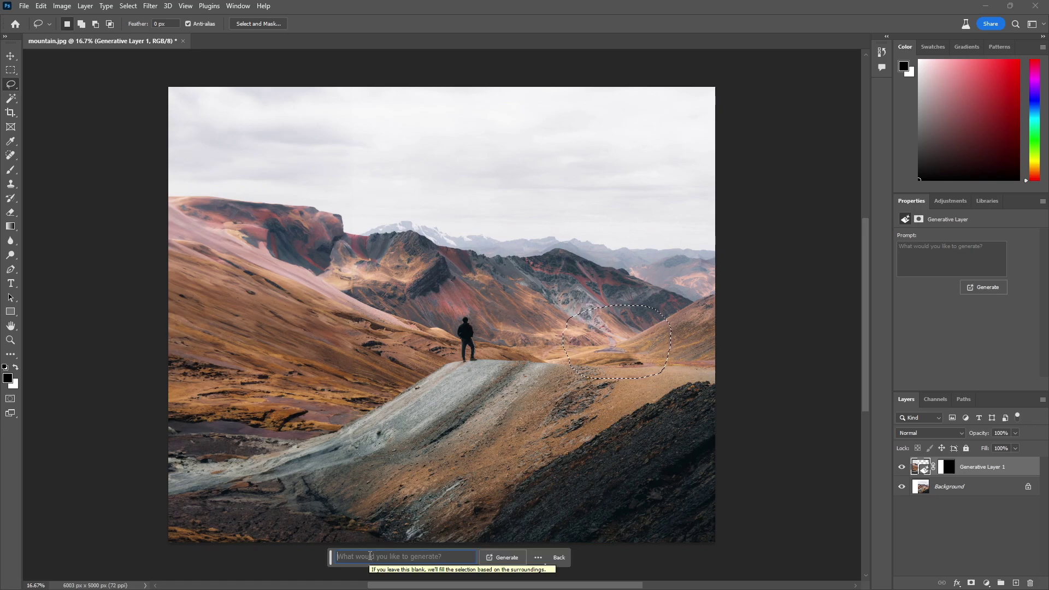
text(black mo)
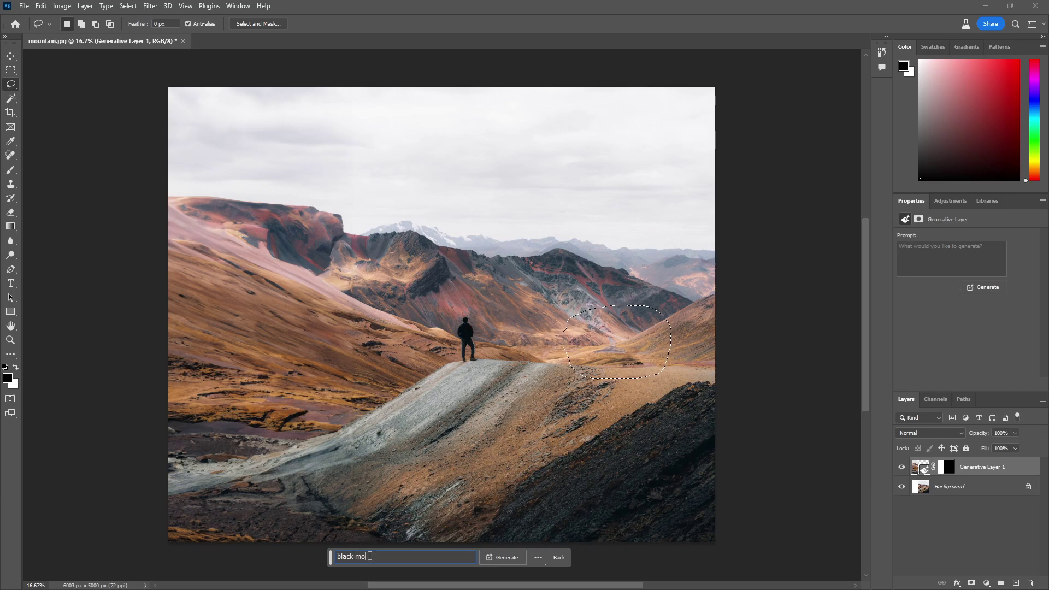
text(torbike)
click(503, 562)
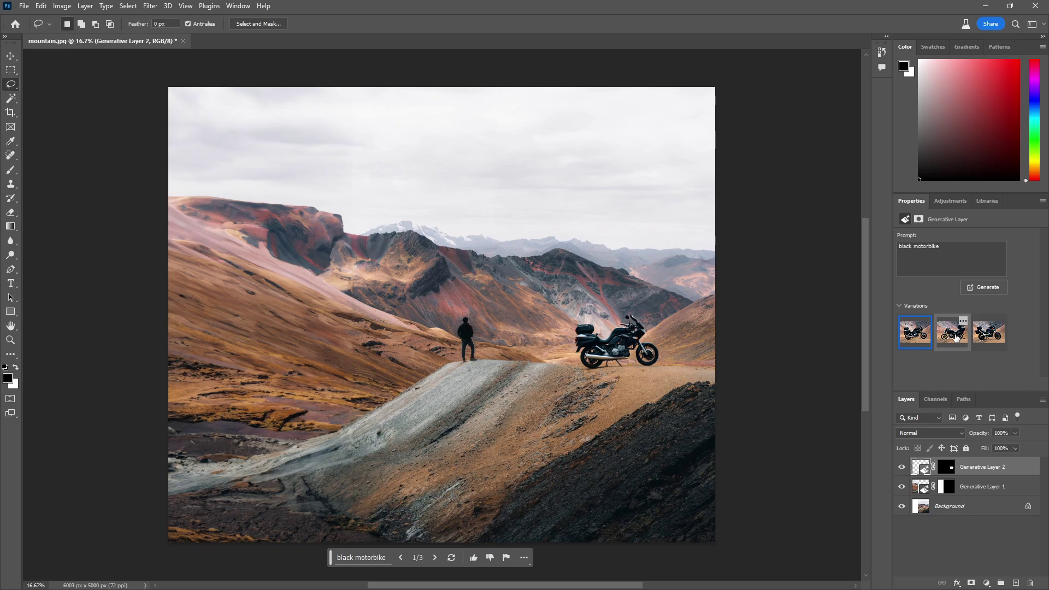
click(956, 338)
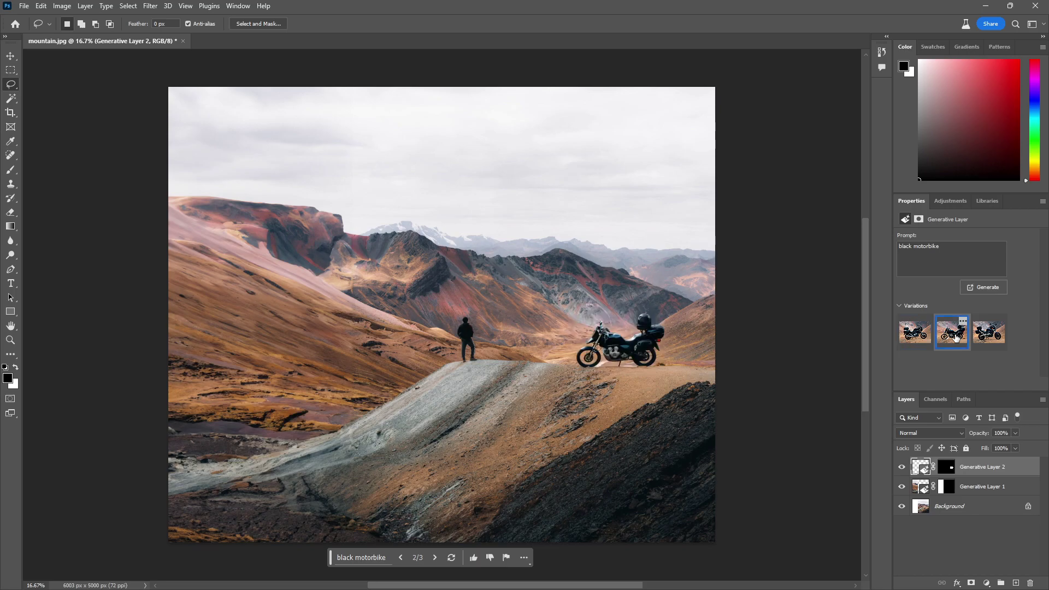
click(987, 337)
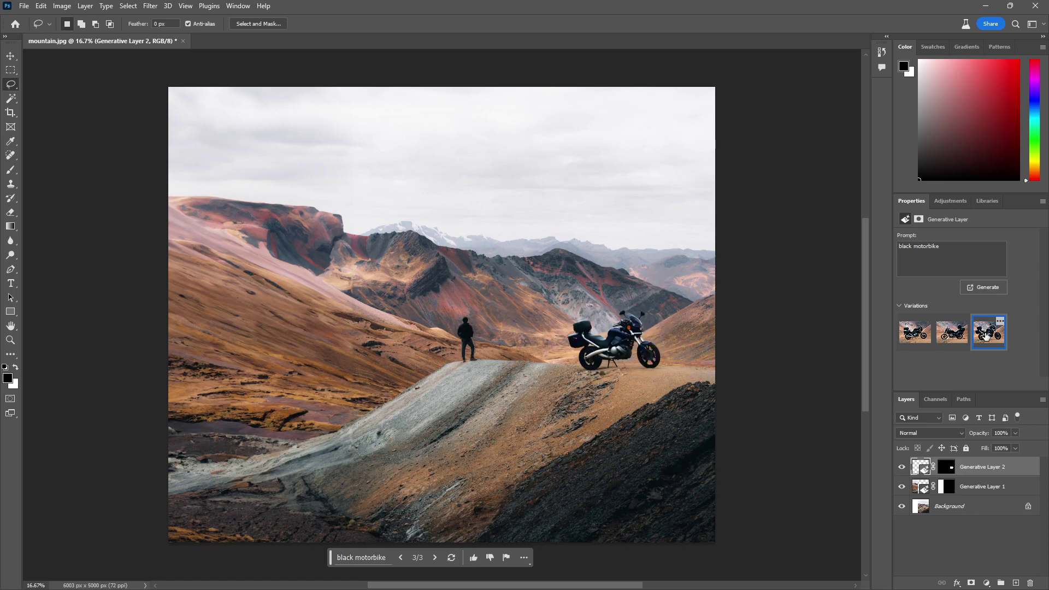
click(915, 331)
click(23, 6)
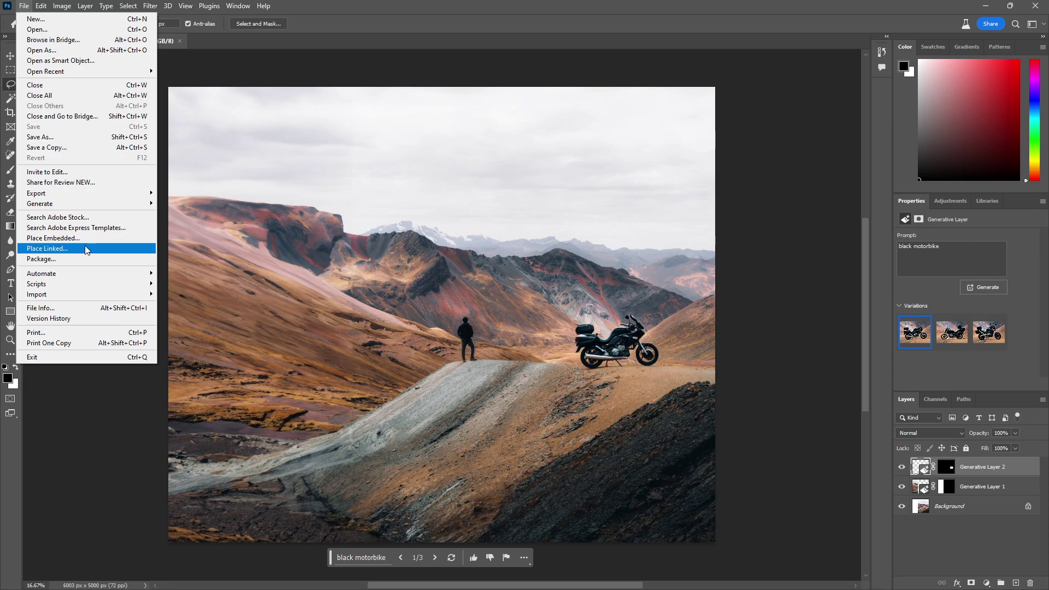
mouse_move(82, 192)
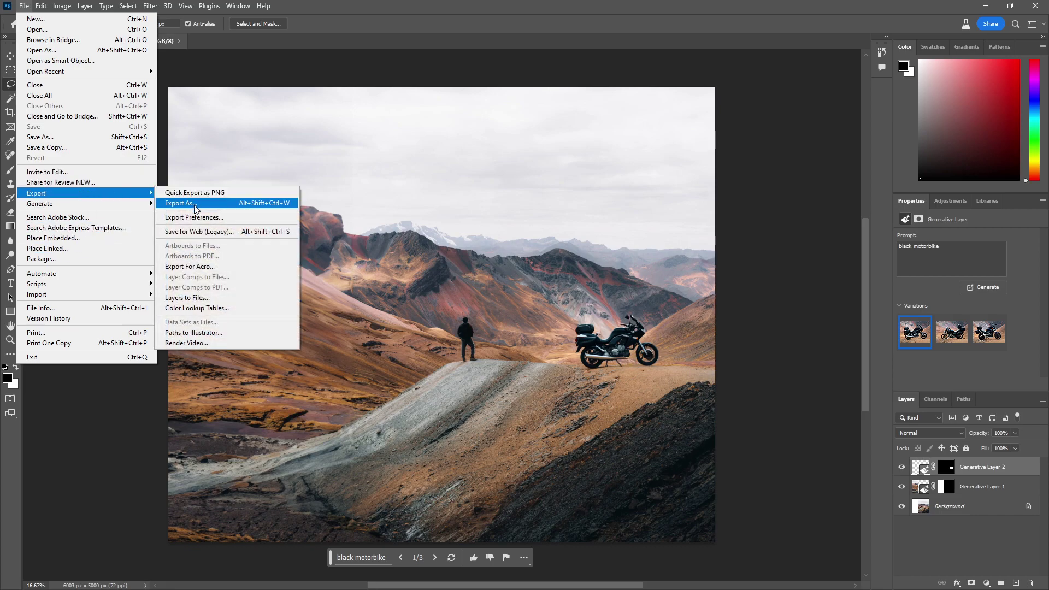
Open the Export As settings for the mountain image and scroll through them.
click(194, 208)
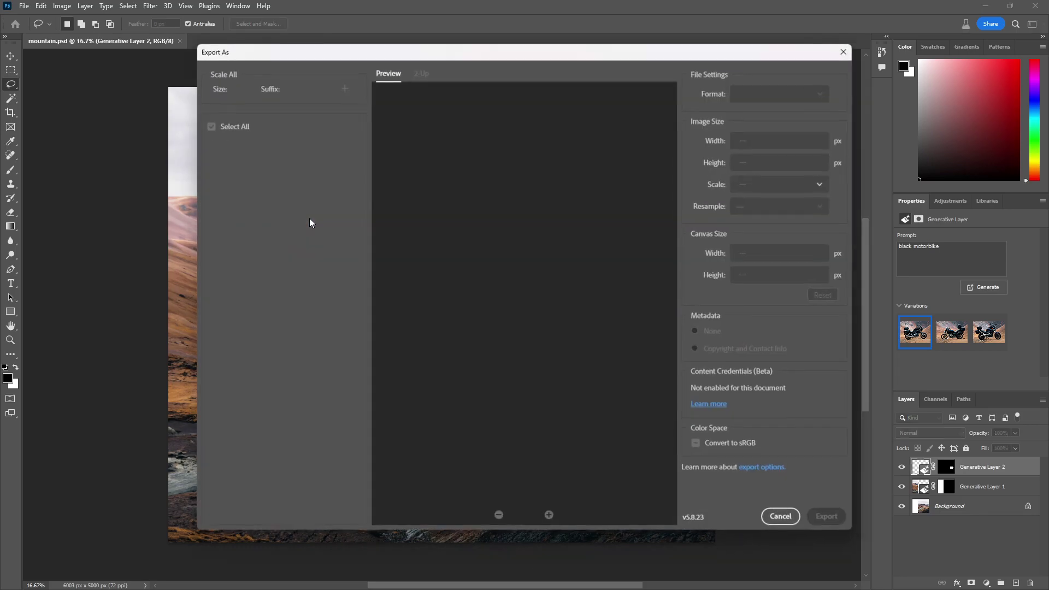
scroll(808, 451, down, 1)
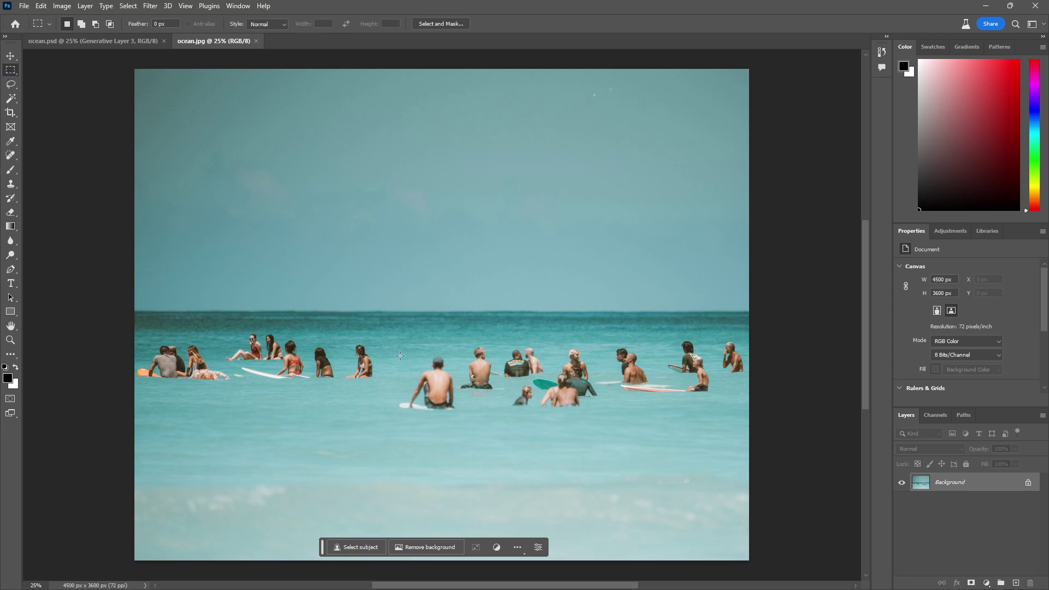
Erase the lone foreground surfer with an empty-prompt Generative Fill, leaving open water.
drag(395, 353, 457, 419)
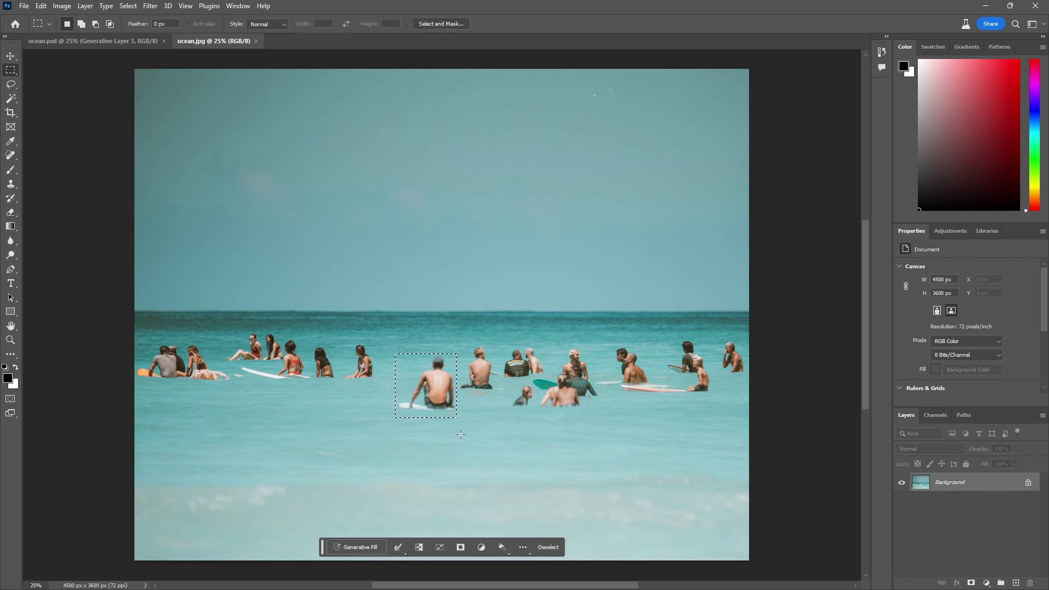
click(353, 543)
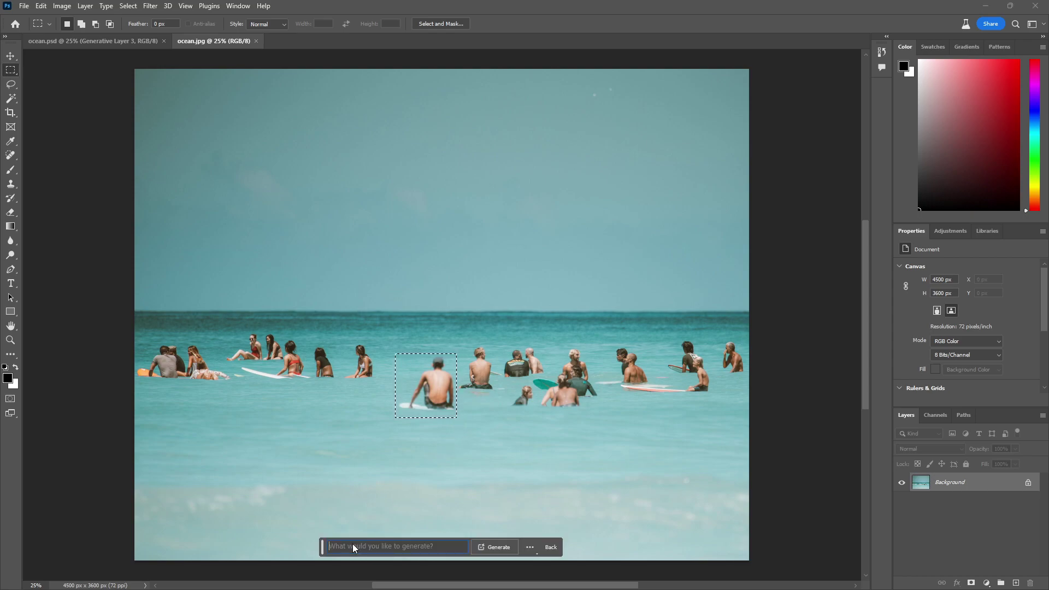
click(501, 546)
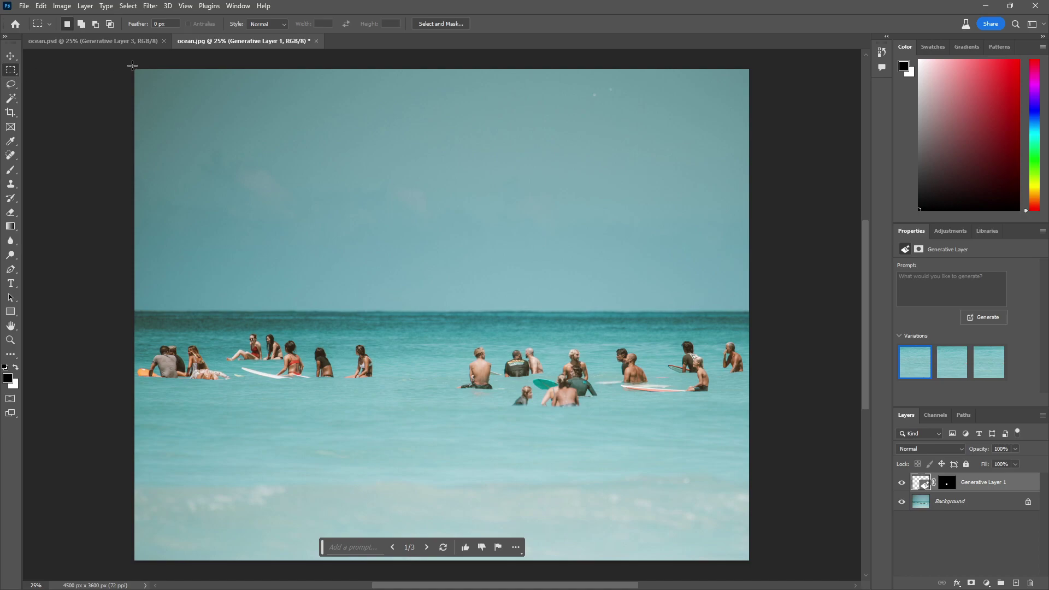
Fill the selected sky with 'dark clouds with rain', keeping the second variation.
mouse_move(134, 69)
mouse_down()
mouse_move(718, 316)
mouse_move(753, 314)
mouse_up()
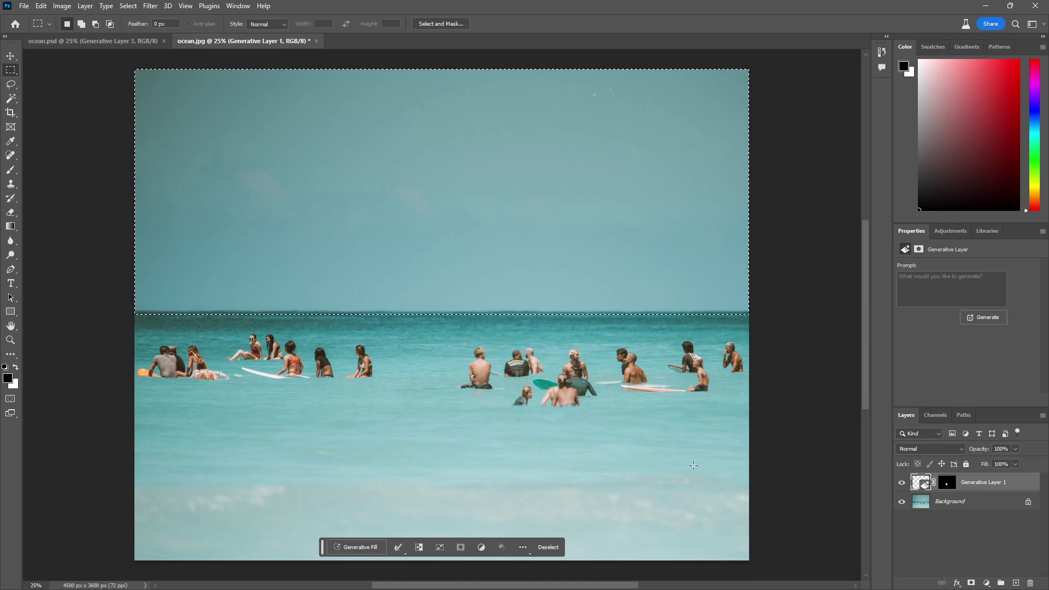
click(355, 546)
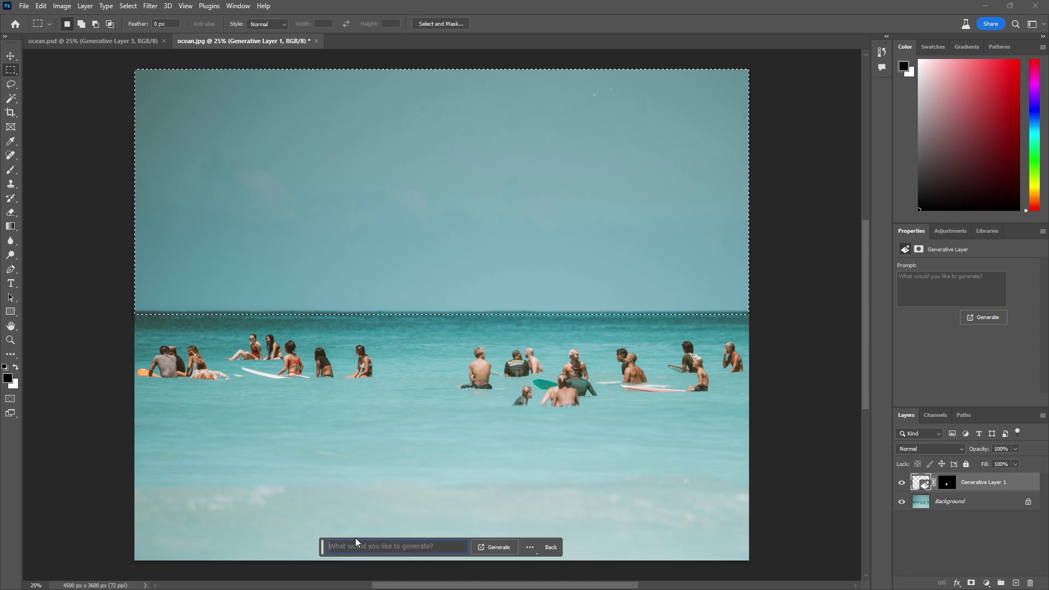
text(dark )
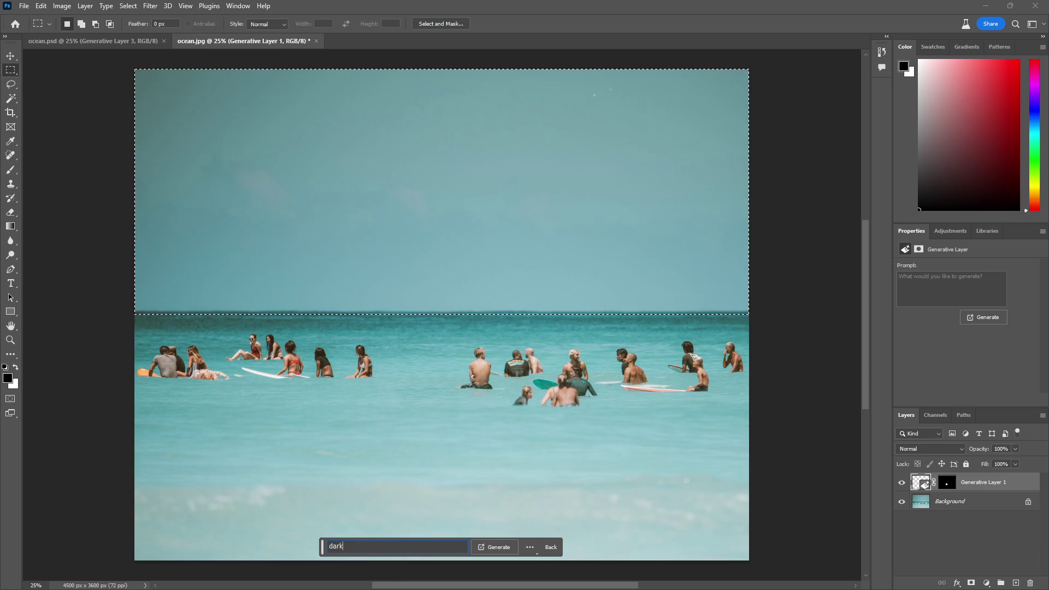
text(cloud)
text(s with r)
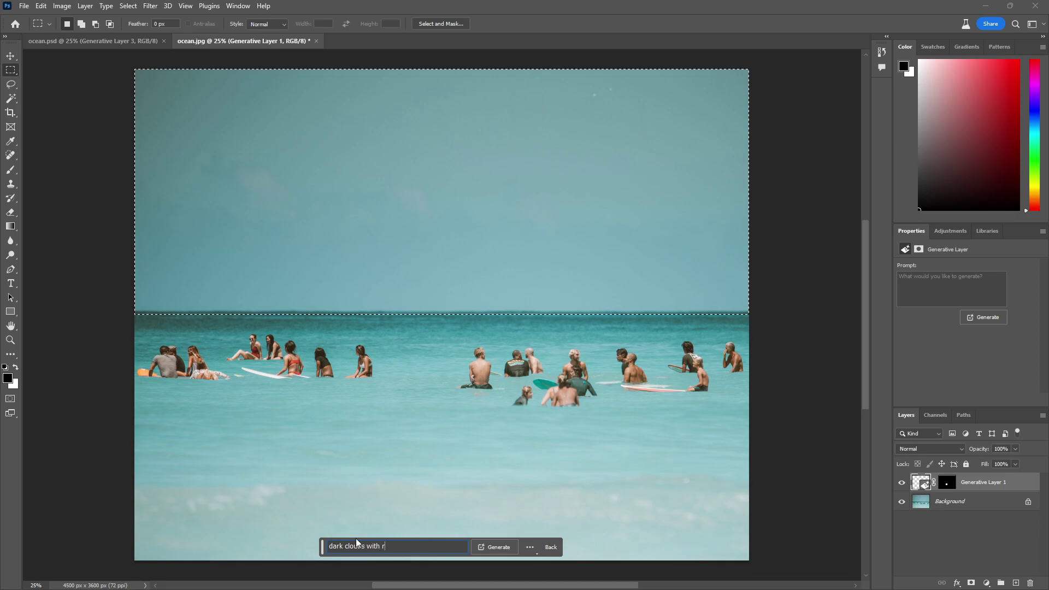
text(ain)
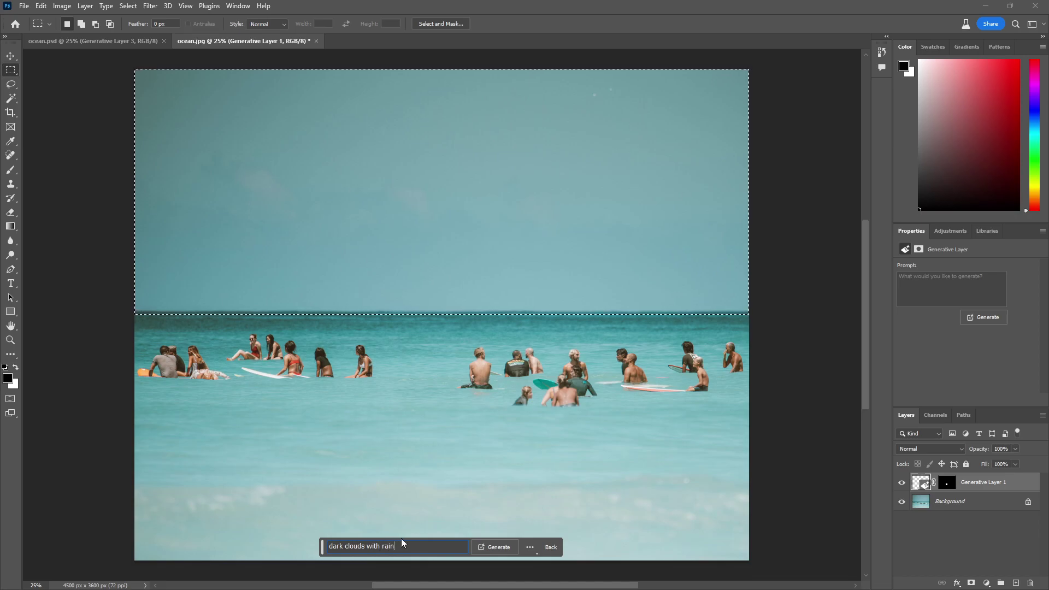
click(502, 546)
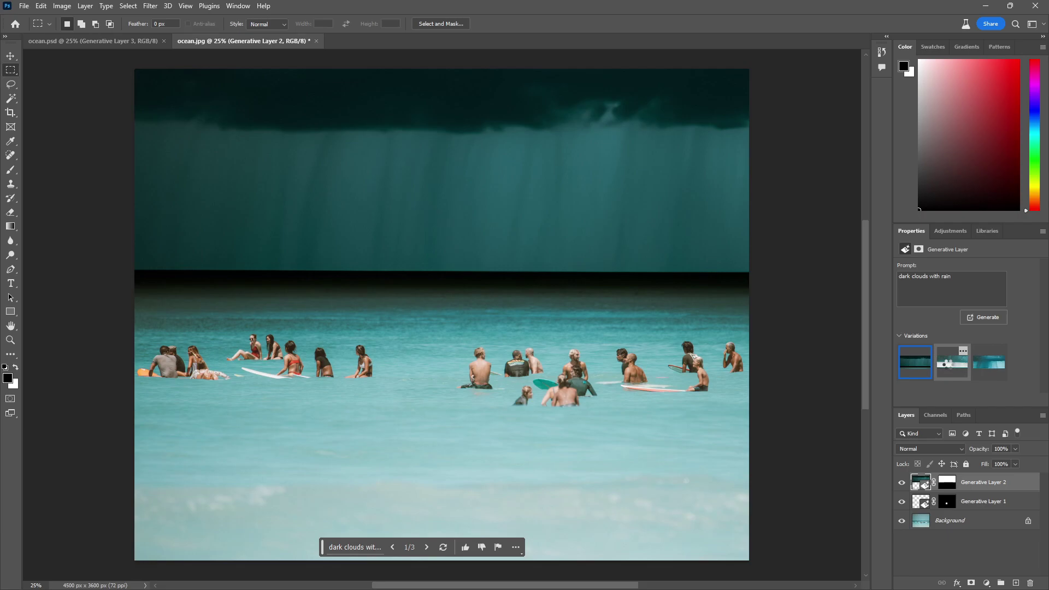
click(948, 367)
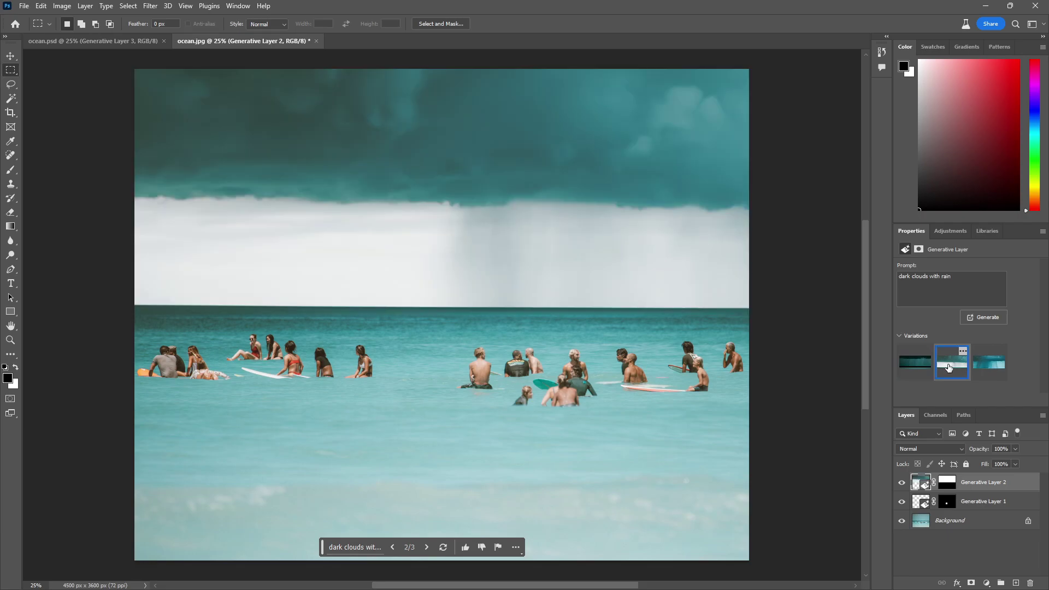
click(1003, 368)
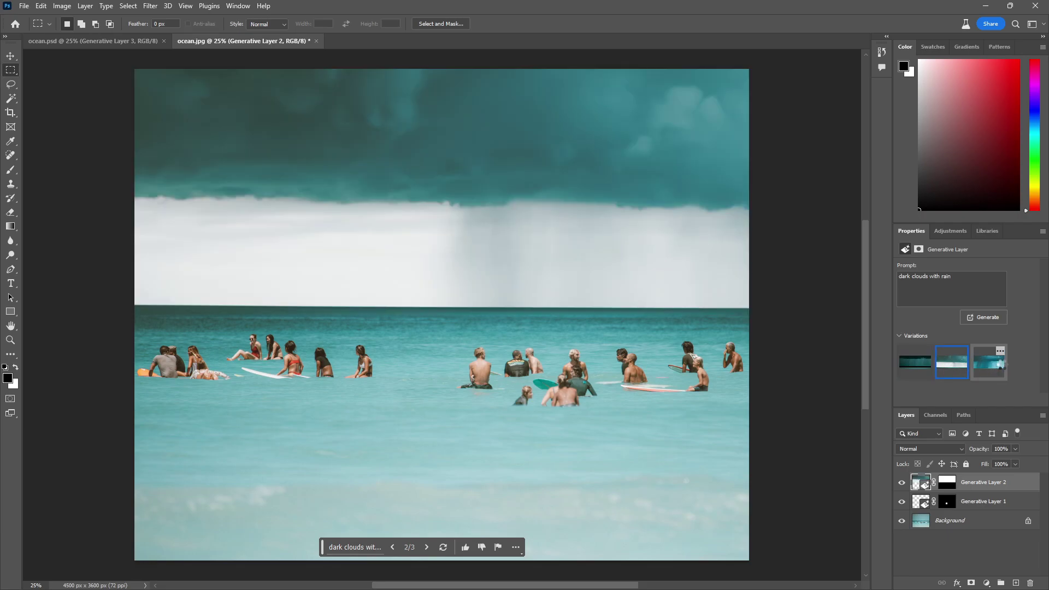
click(947, 371)
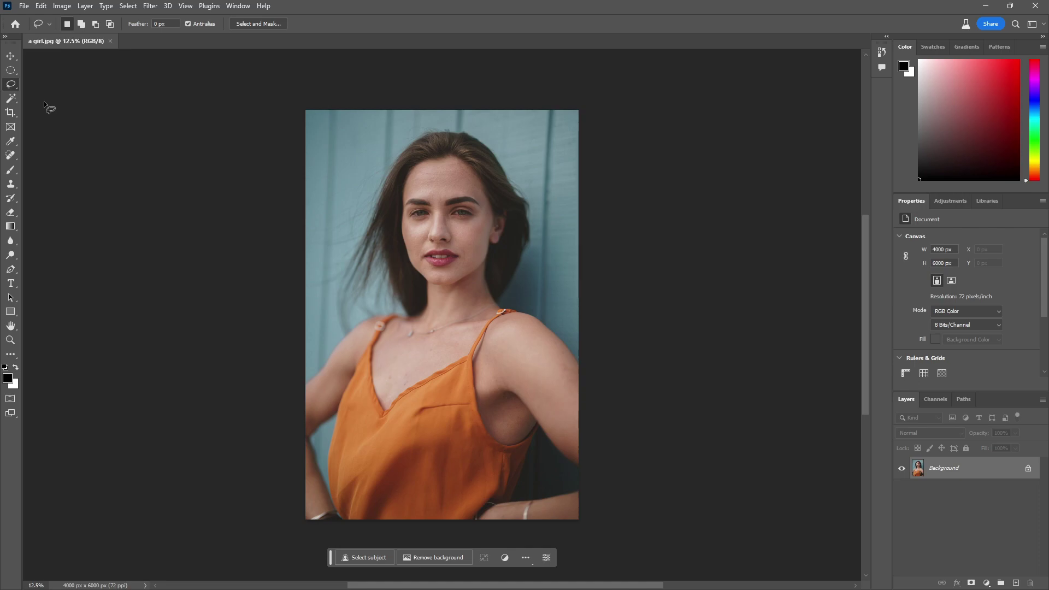
Select the woman's hair with the Magic Wand, then add the remaining hair with the Lasso.
click(11, 99)
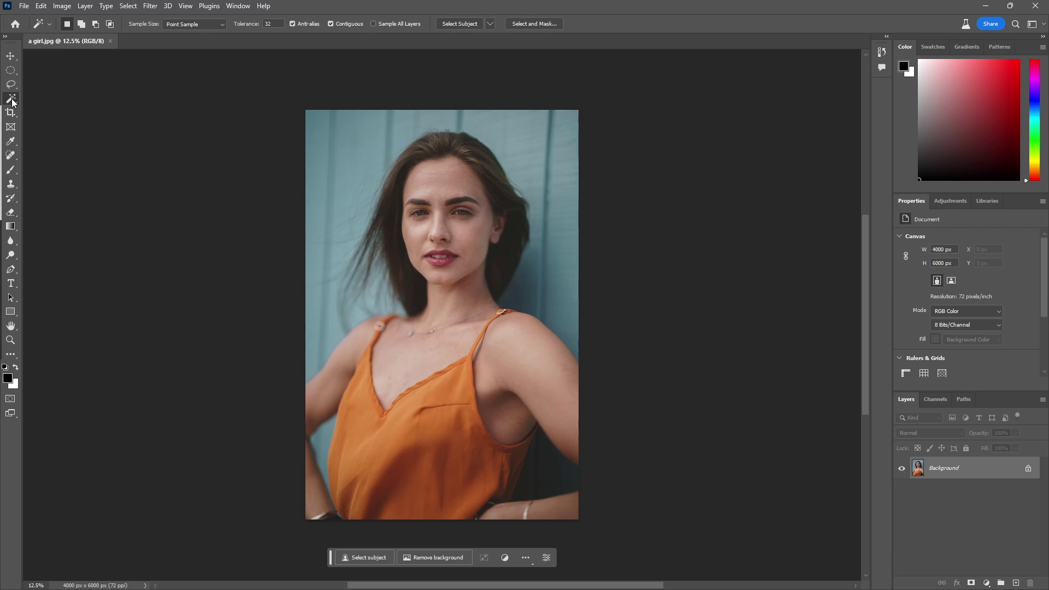
right_click(11, 98)
click(70, 121)
click(389, 202)
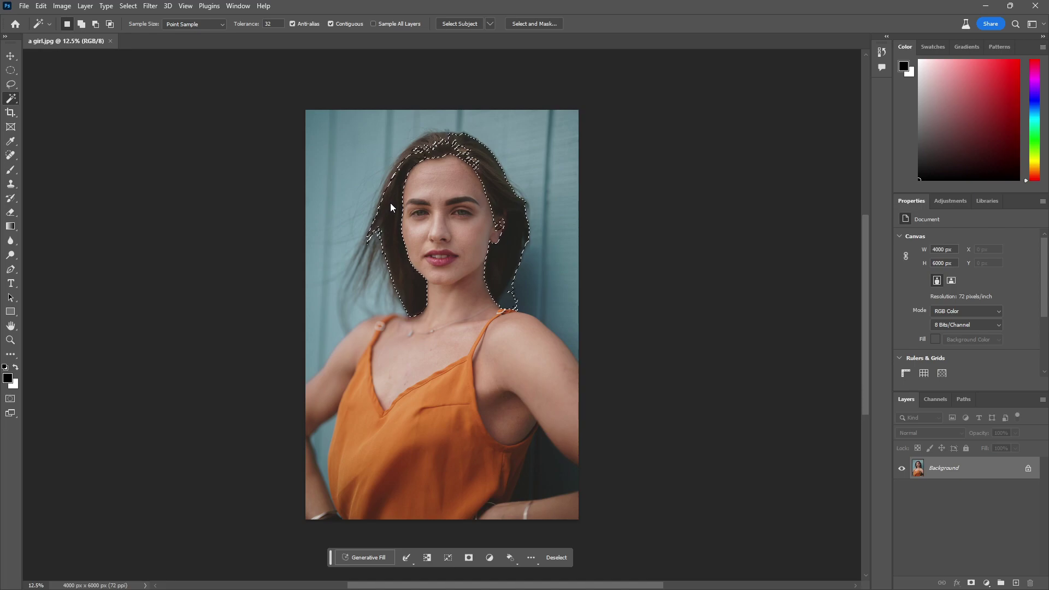
key(l)
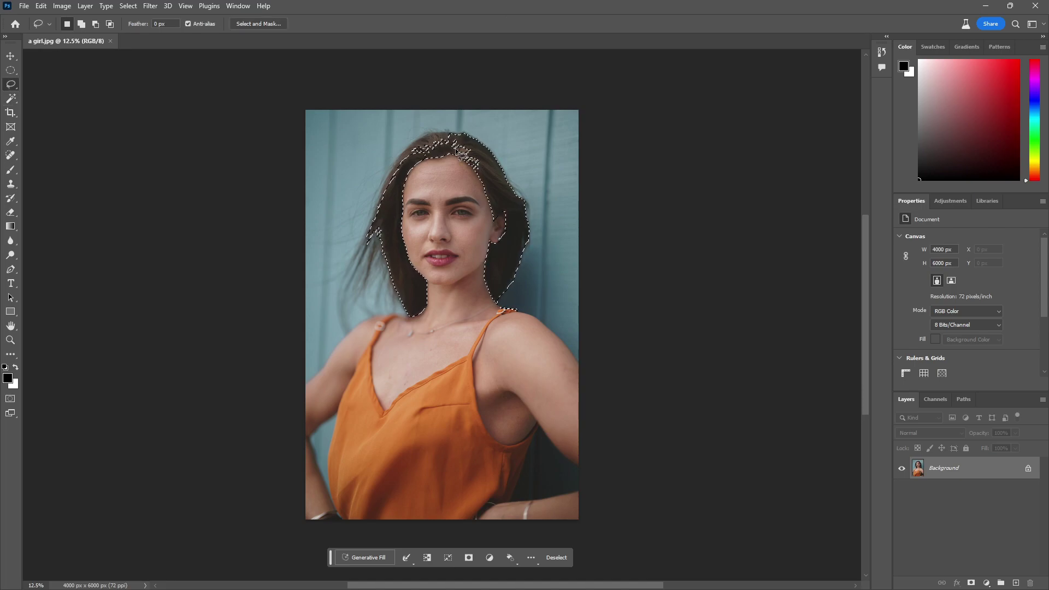
key(shift)
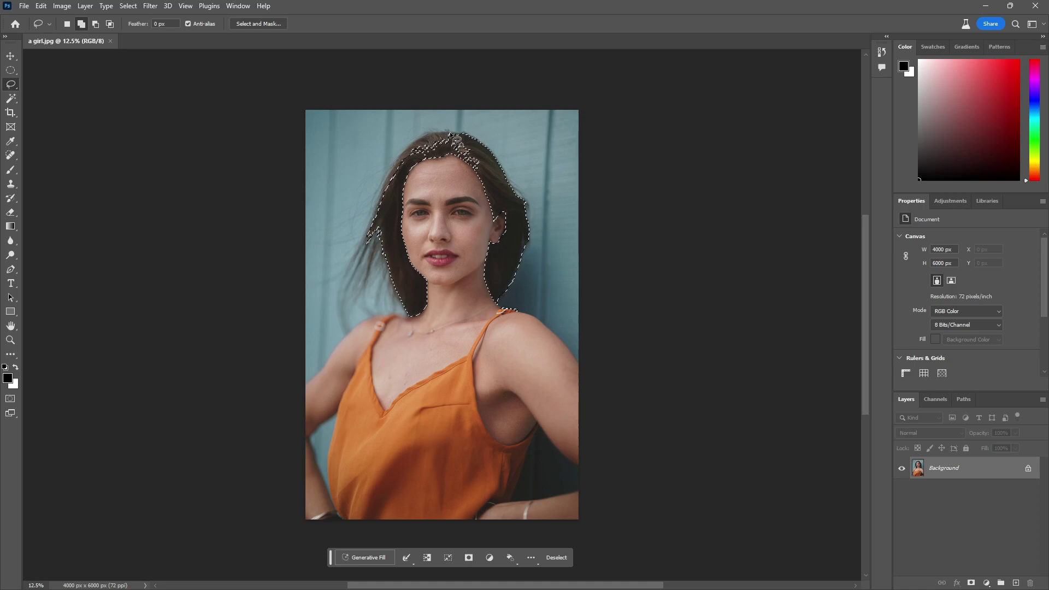
mouse_move(449, 135)
mouse_down()
mouse_move(390, 176)
mouse_move(451, 136)
mouse_move(485, 177)
mouse_move(463, 145)
mouse_up()
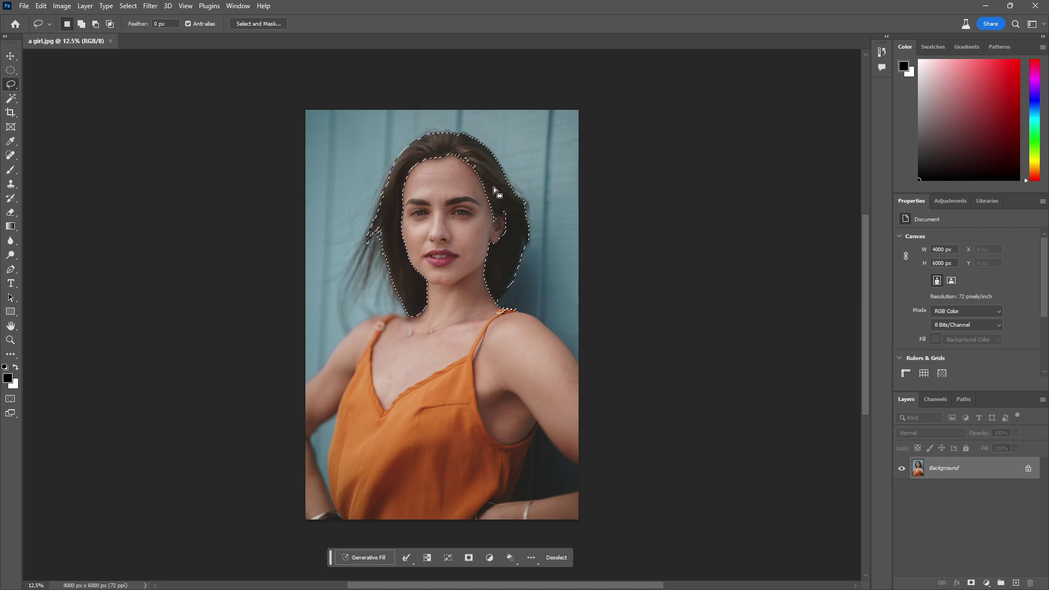
Turn the hair red with the 'red hair' prompt, keep variation 1, and save as a girl.psd.
click(363, 558)
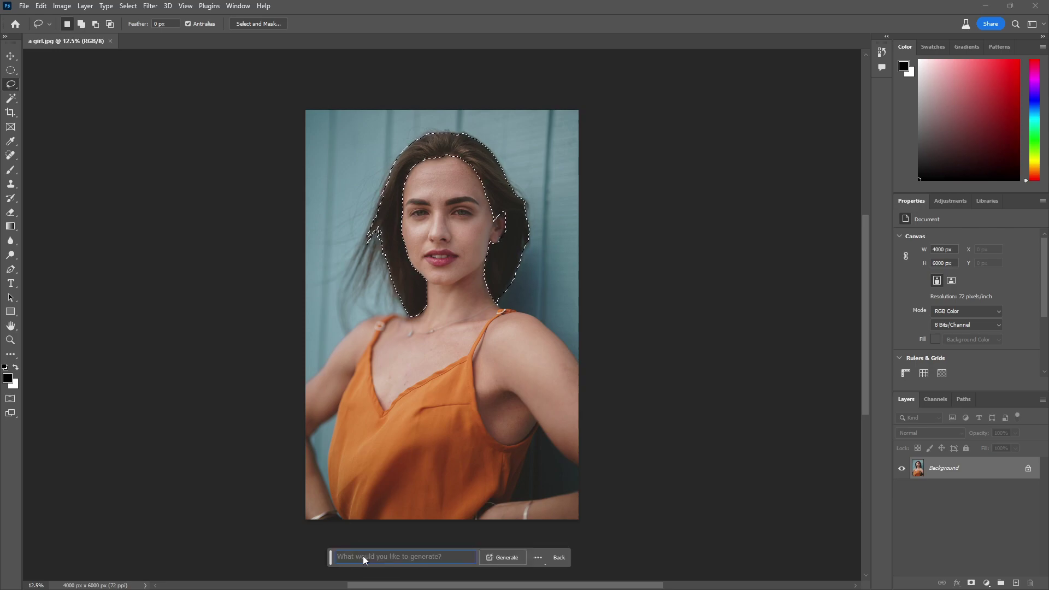
text(re)
text(d ha)
text(ir)
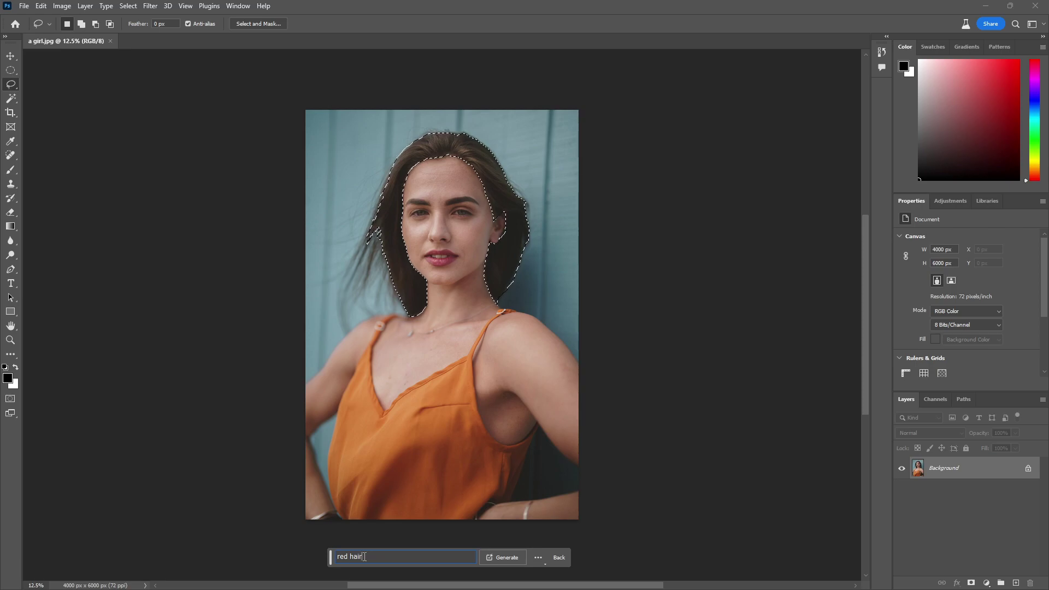
click(502, 559)
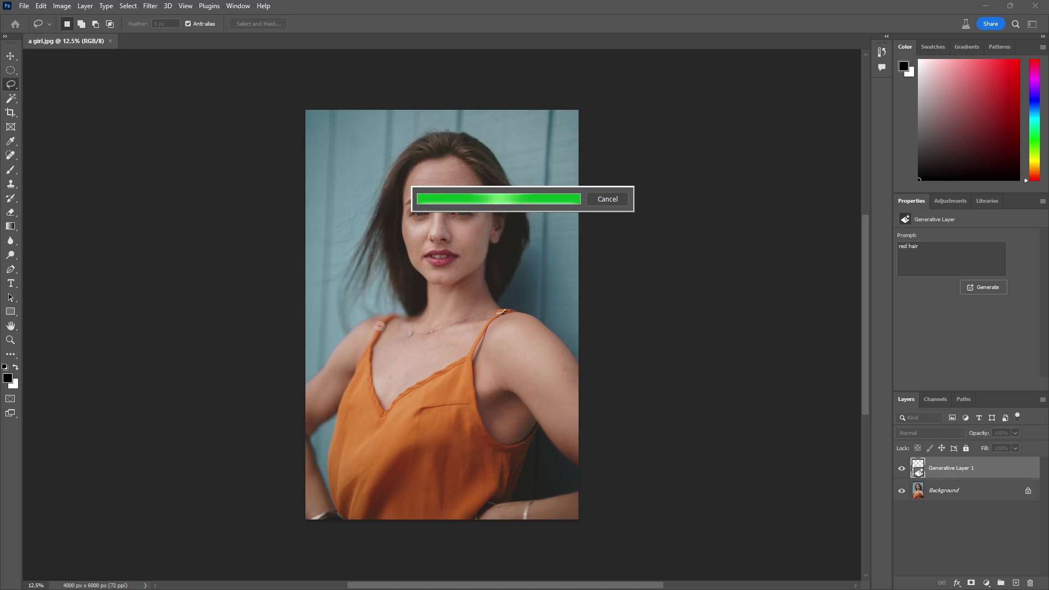
click(955, 341)
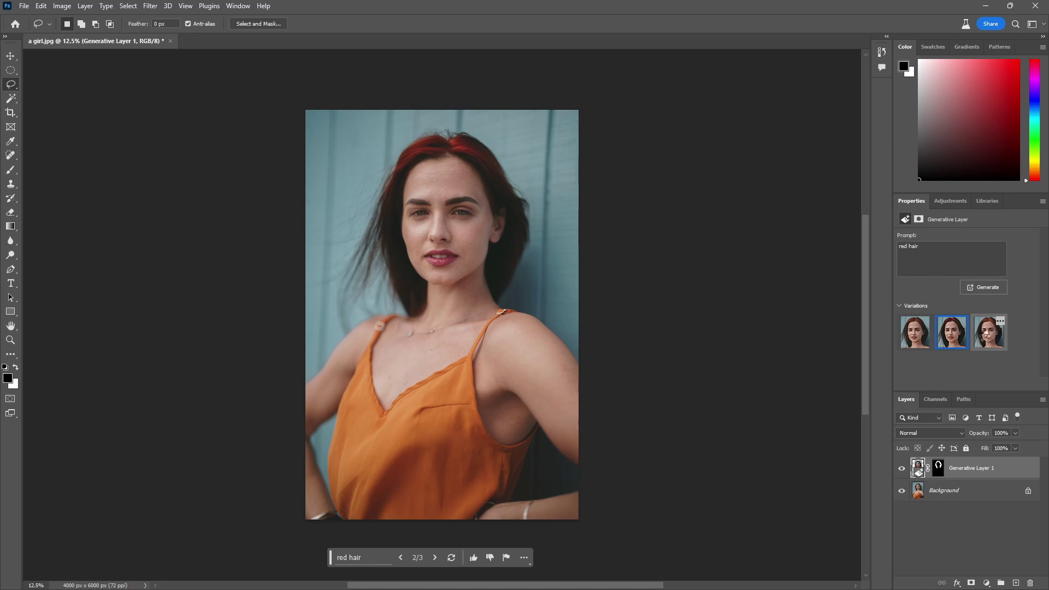
click(984, 339)
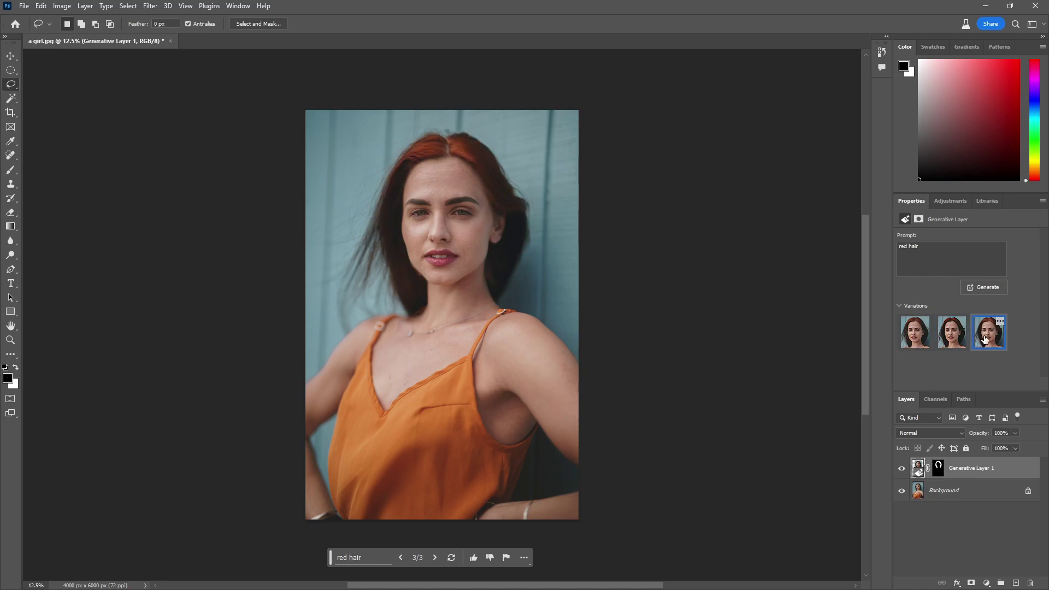
click(917, 342)
mouse_move(952, 333)
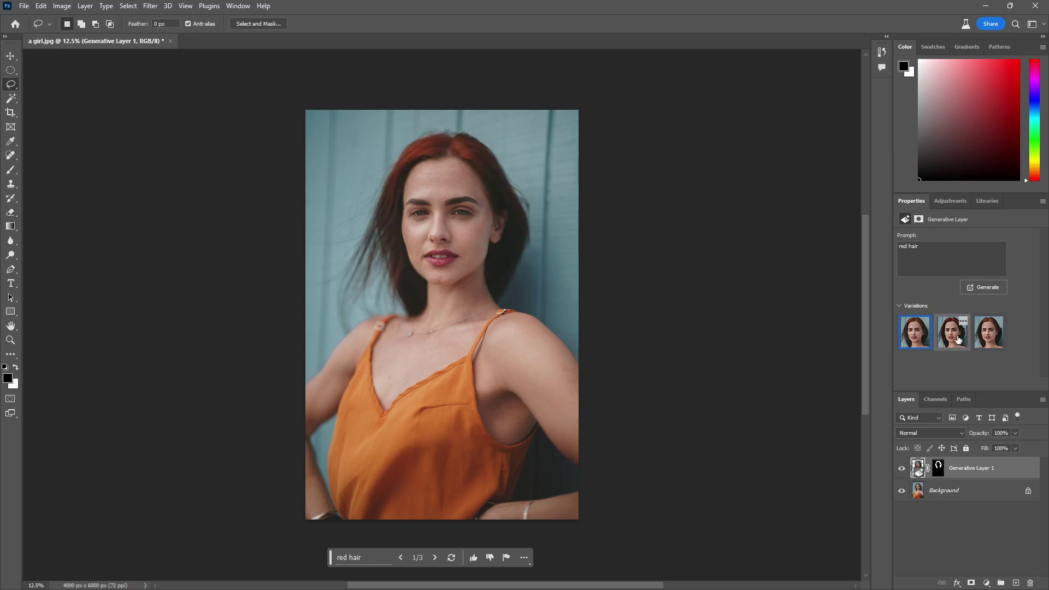
key(ctrl+s)
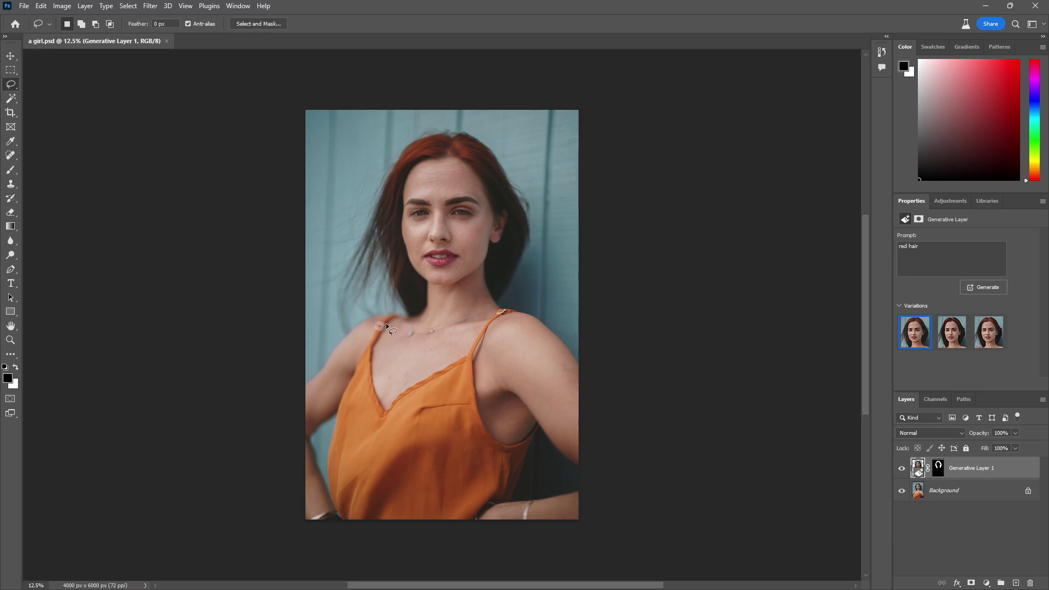
Lasso a selection around the orange top, from neckline and strap down its side.
drag(370, 362, 384, 407)
drag(503, 310, 472, 374)
drag(524, 432, 515, 494)
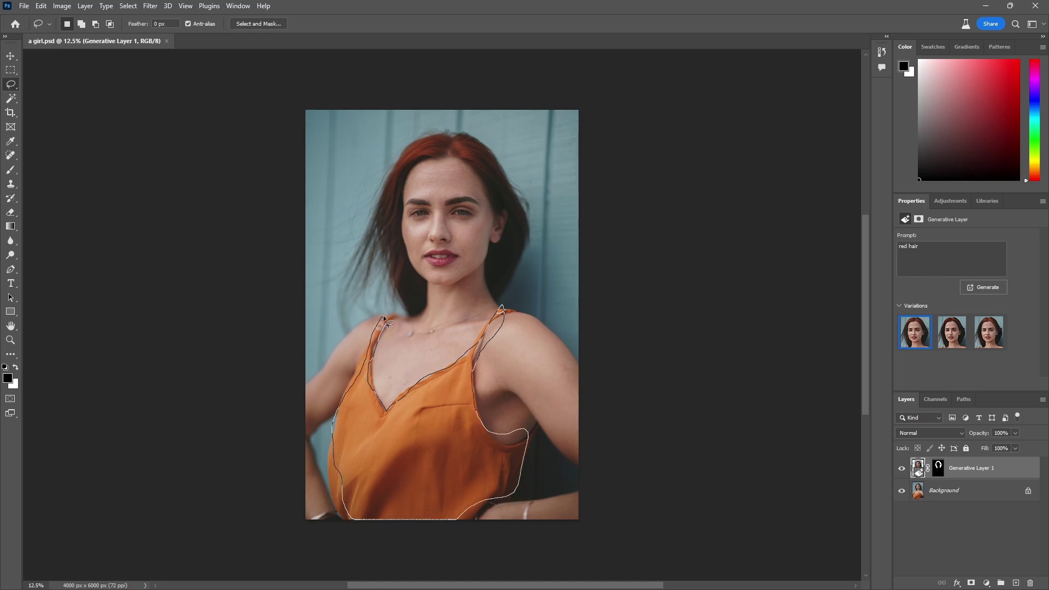
drag(389, 326, 390, 328)
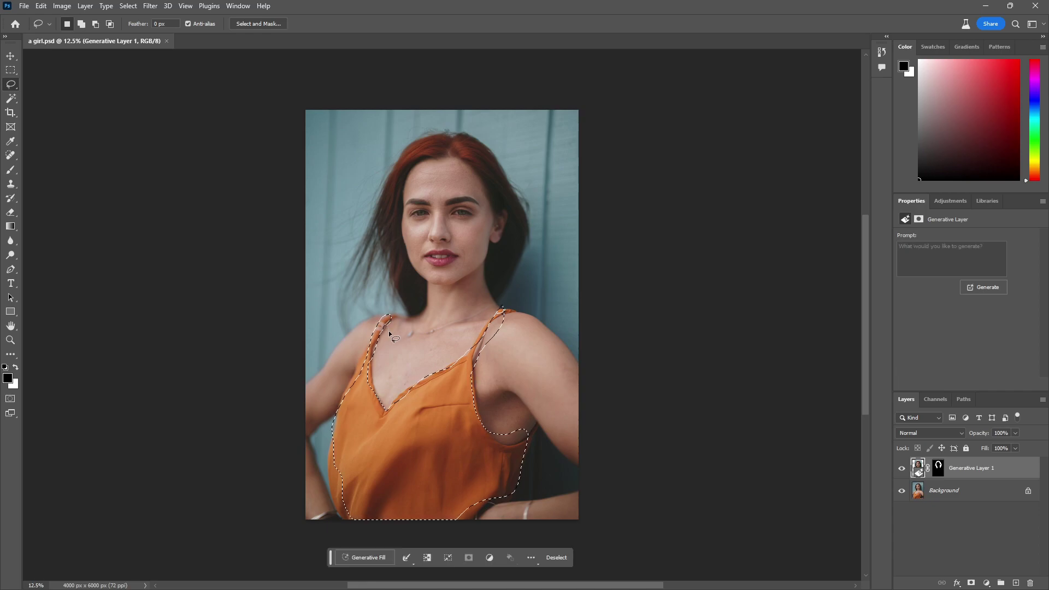
Restyle the top with the 'more stylish' prompt, choosing the buttoned-front third variation.
click(365, 557)
text(mo)
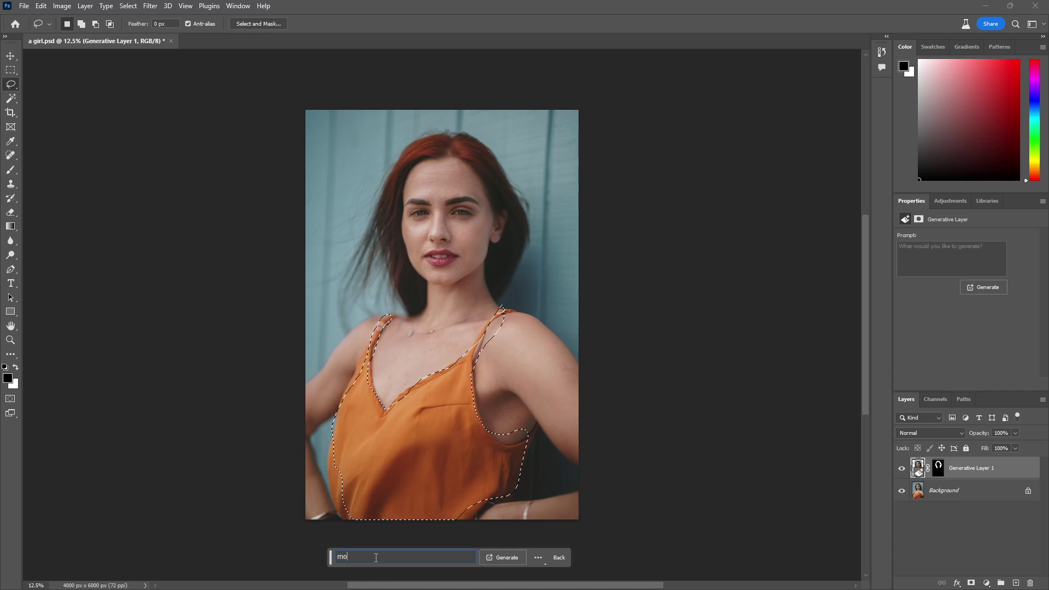
text(re styl)
text(ish)
click(509, 558)
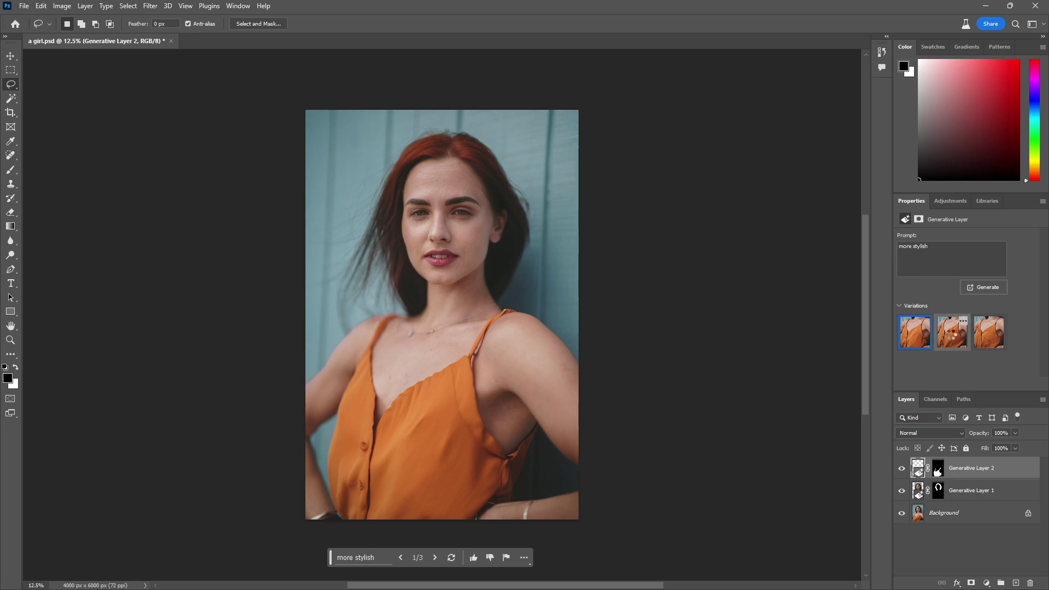
click(954, 341)
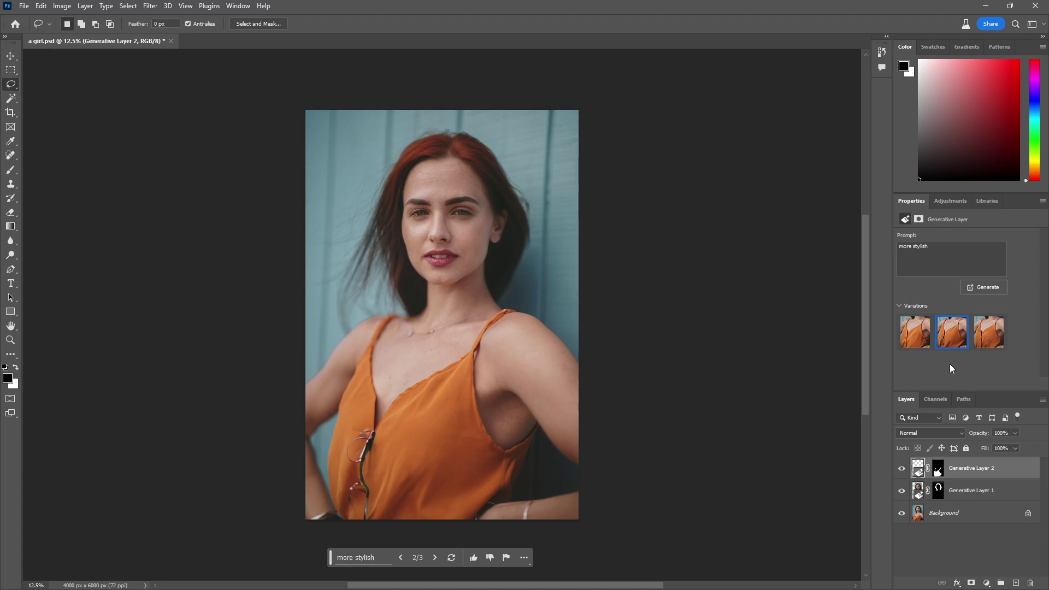
click(992, 340)
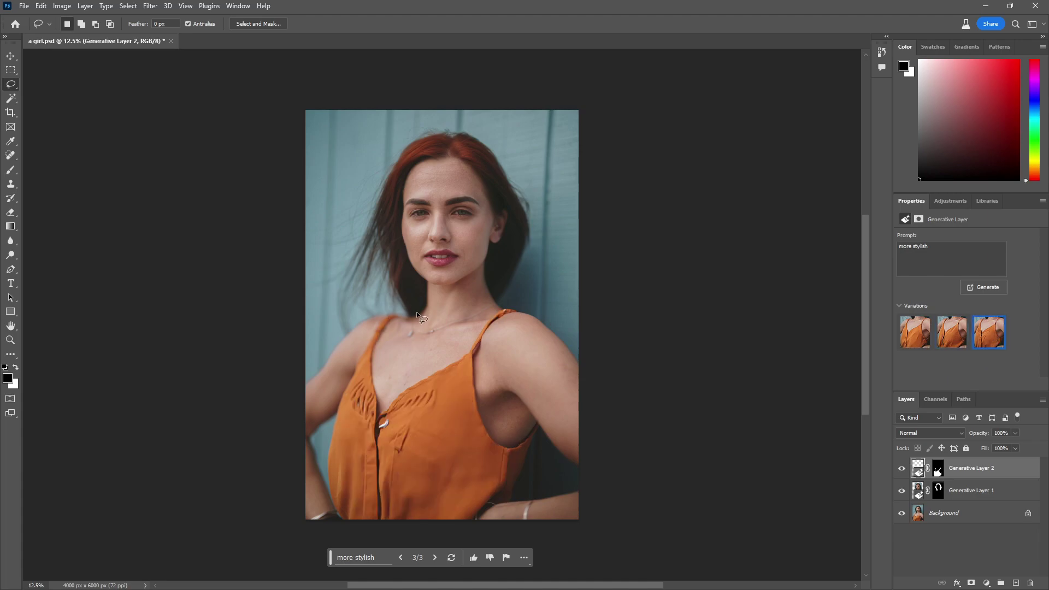
drag(417, 312, 400, 354)
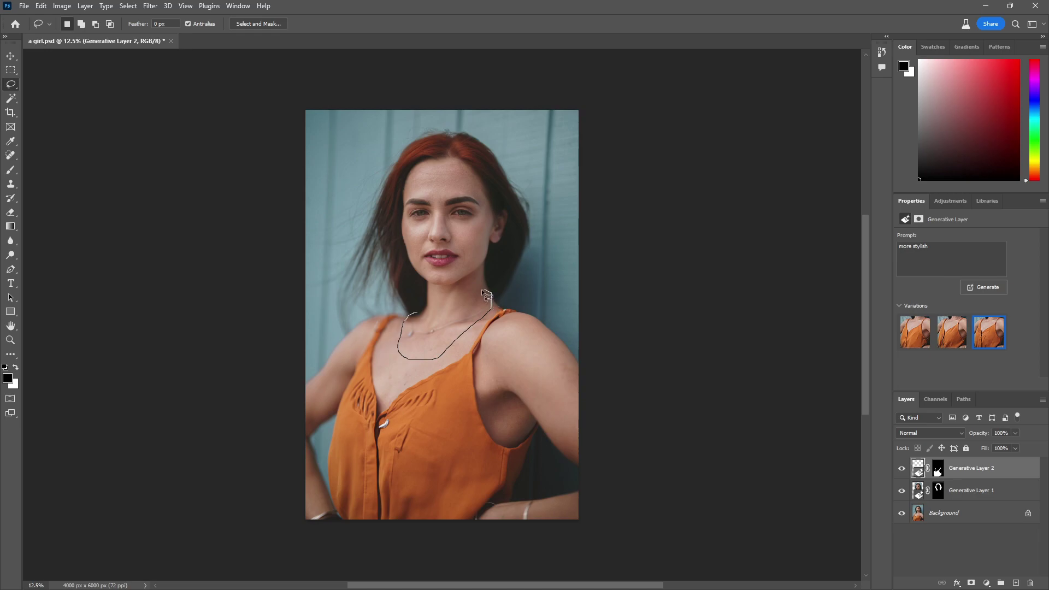
Add a necklace from the 'Jewellery' prompt, keep variation 3, and toggle its layer to compare.
drag(436, 305, 409, 319)
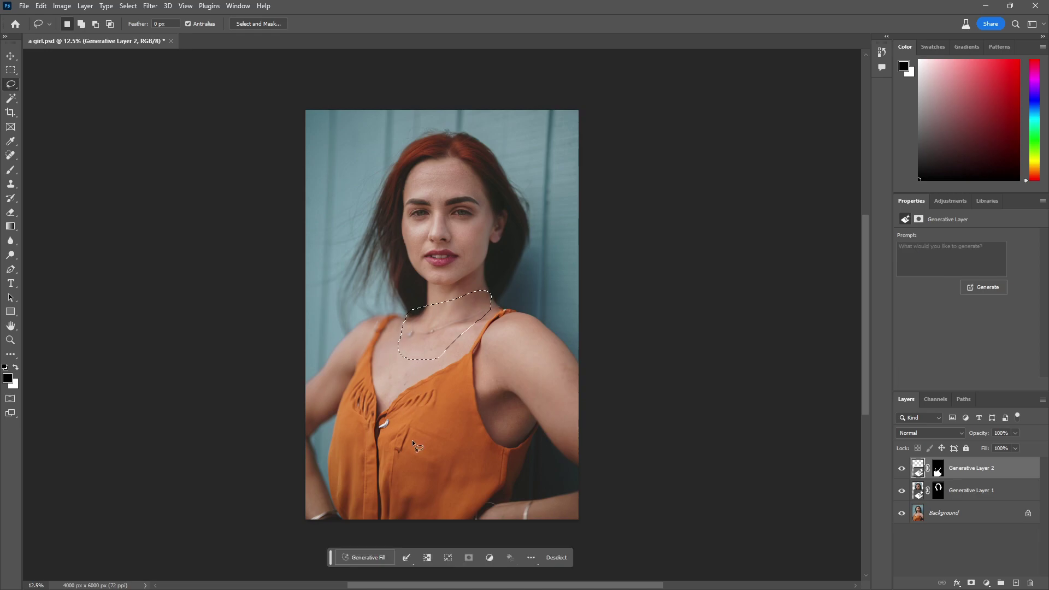
click(378, 558)
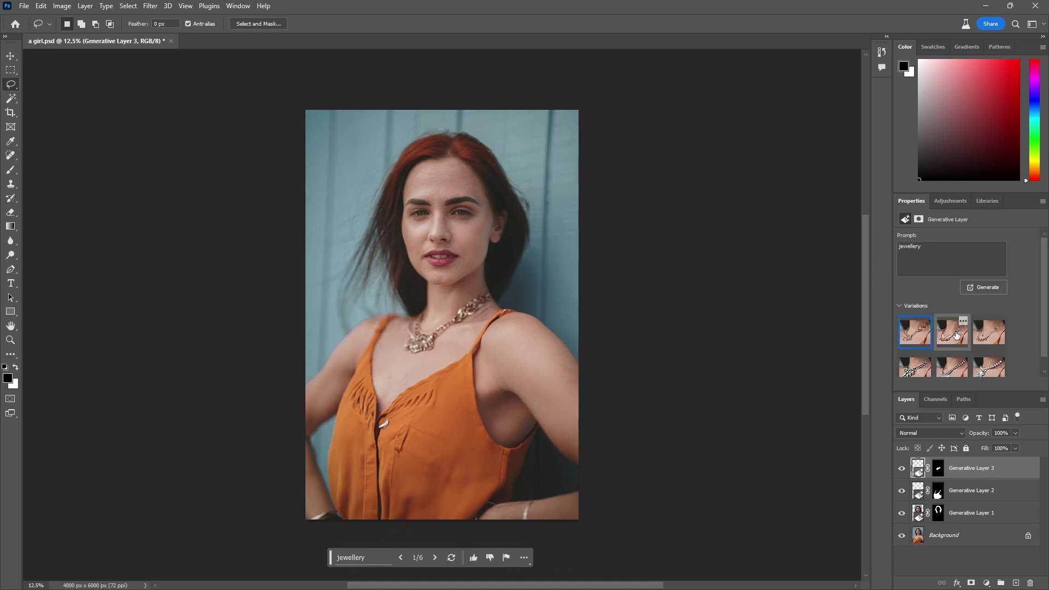
click(956, 334)
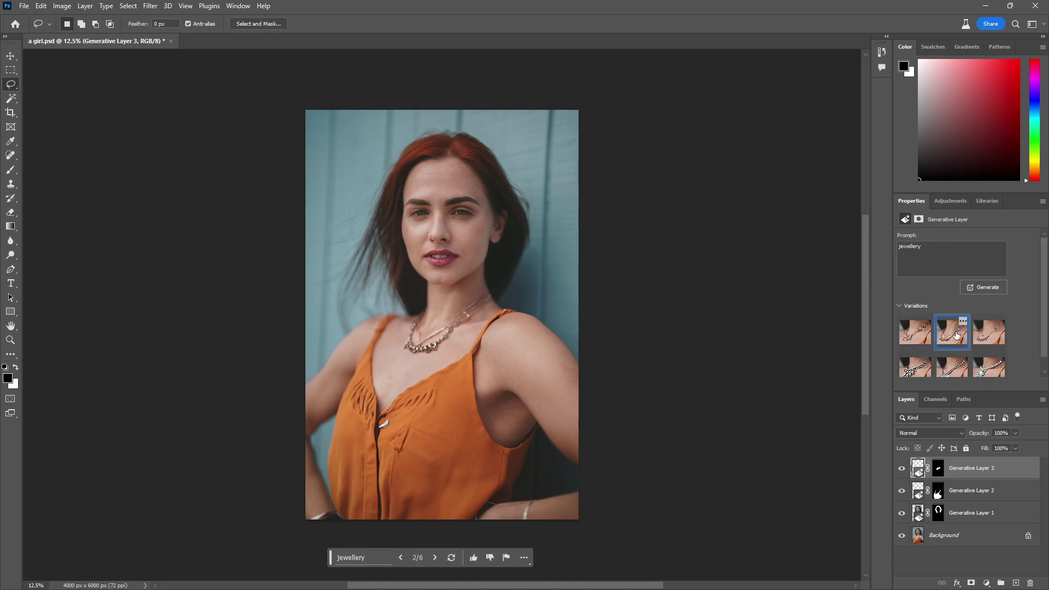
click(988, 336)
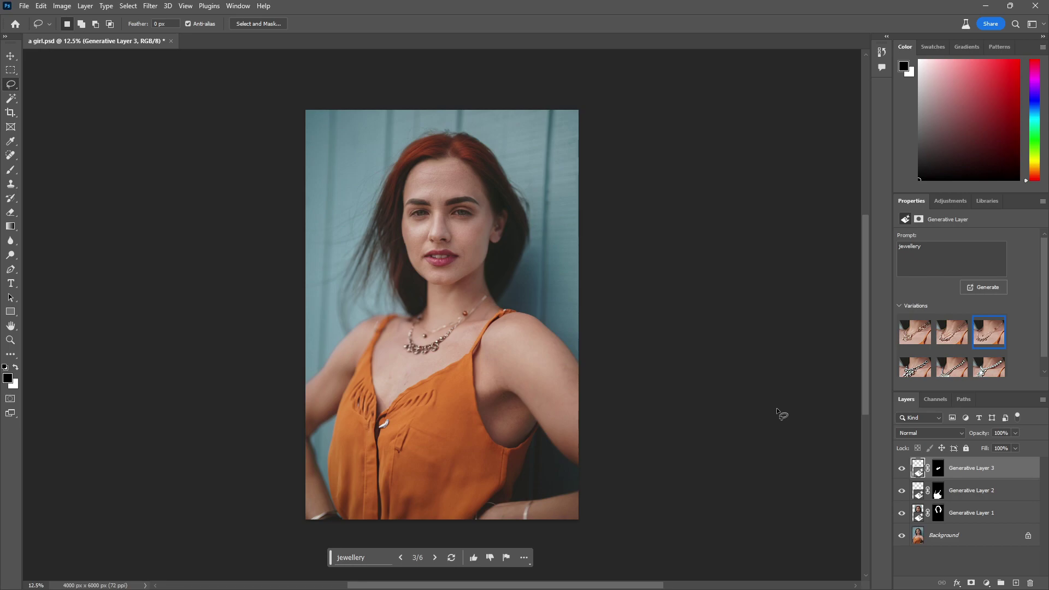
click(903, 470)
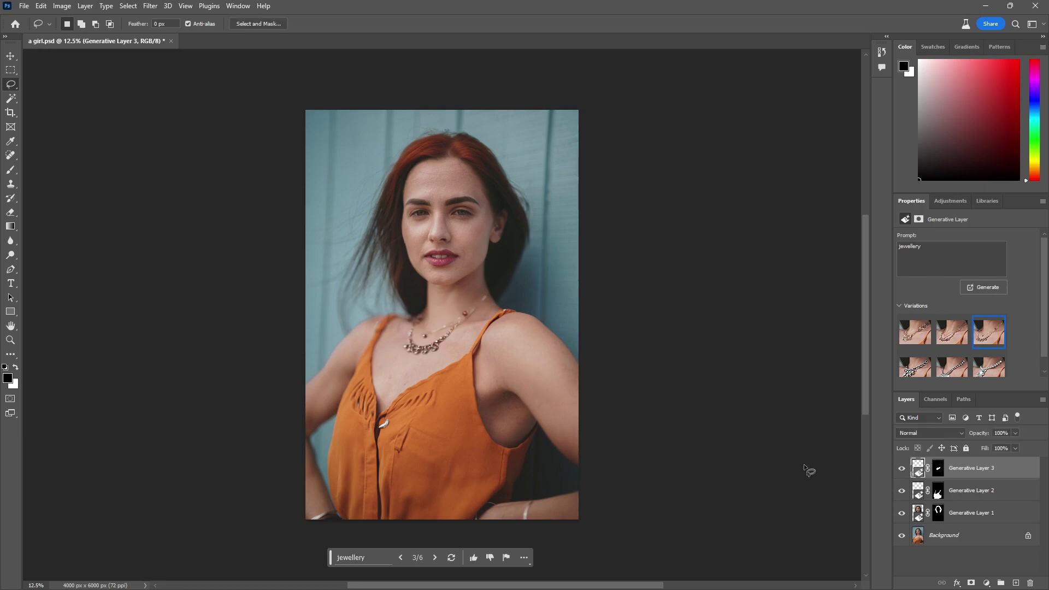